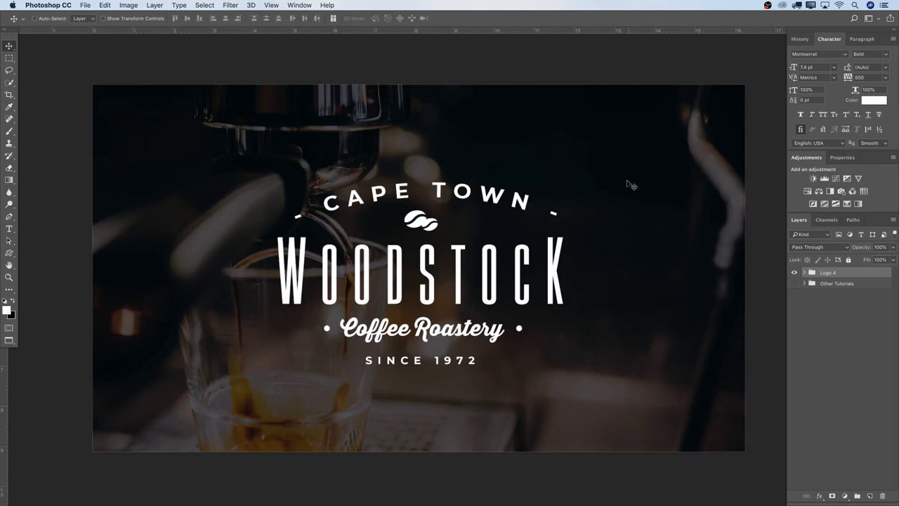
Step: Create a 1920×1080 document from the Saved YouTube preset with Black background contents
left_click(87, 6)
left_click(89, 16)
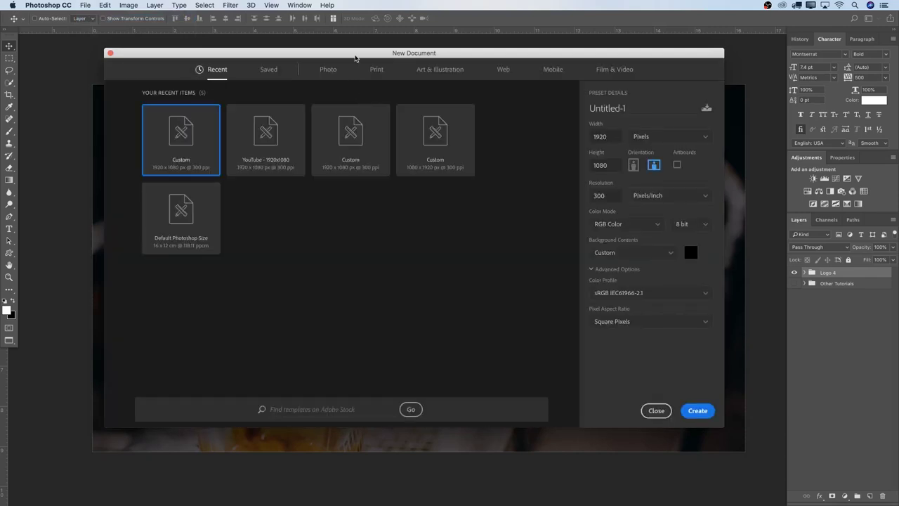
left_click_drag(355, 57, 357, 51)
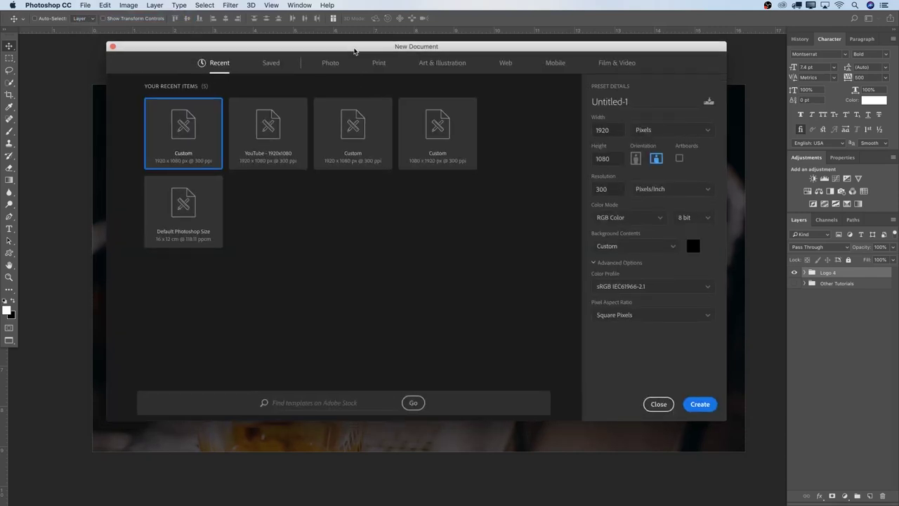
left_click(273, 64)
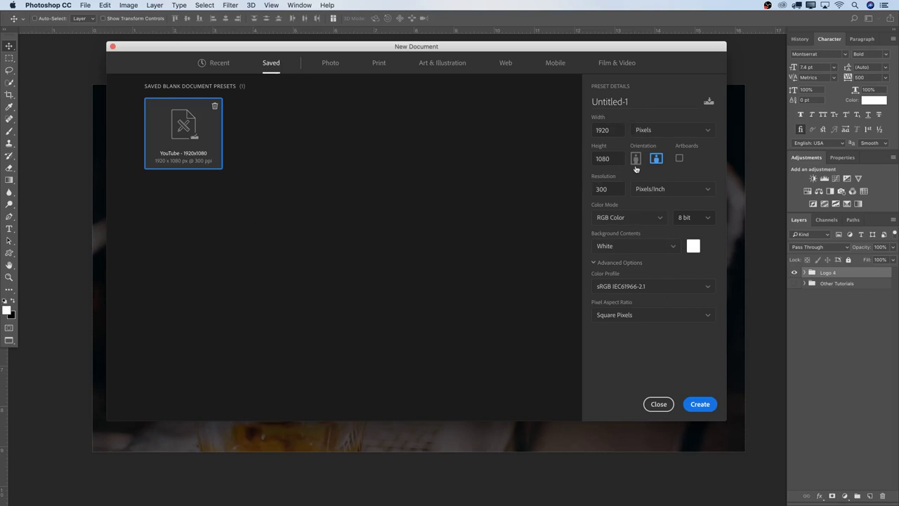
left_click(676, 248)
left_click(612, 277)
left_click(713, 236)
left_click(699, 406)
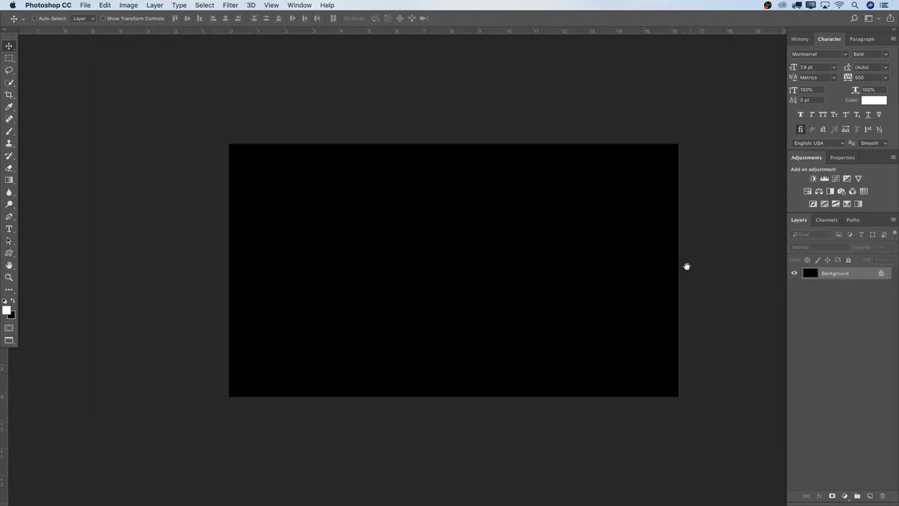
Step: Unlock the Background layer as Layer 0 and rename it 'Black'
left_click_drag(687, 266, 658, 265)
key("z")
left_click_drag(507, 255, 610, 287)
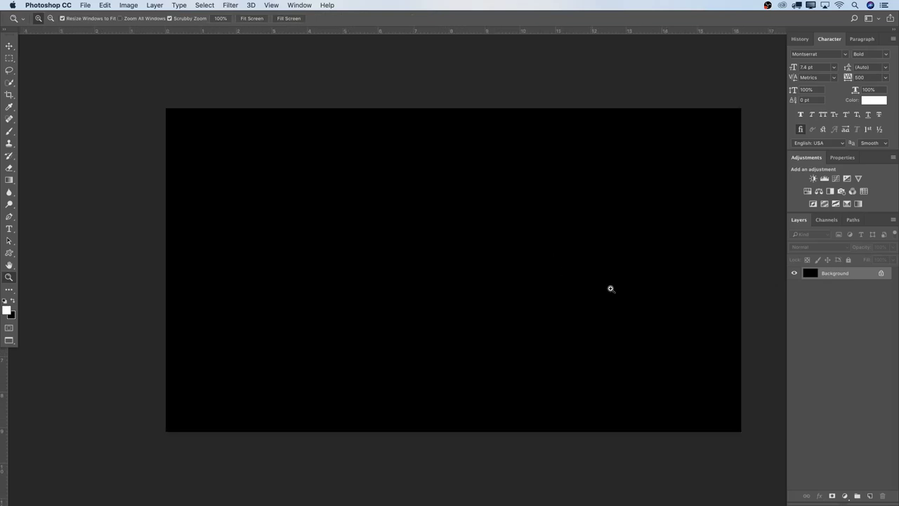
double_click(866, 275)
key("Return")
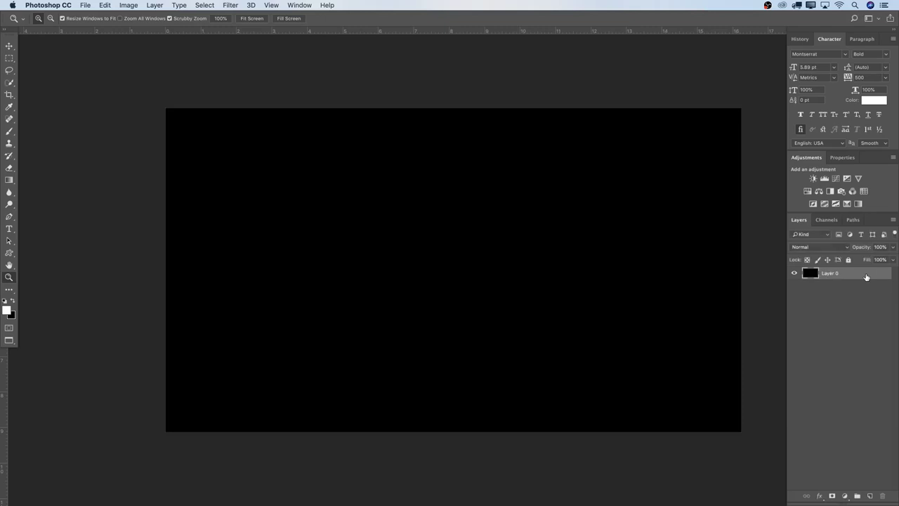
double_click(837, 274)
type("Black")
key("Return")
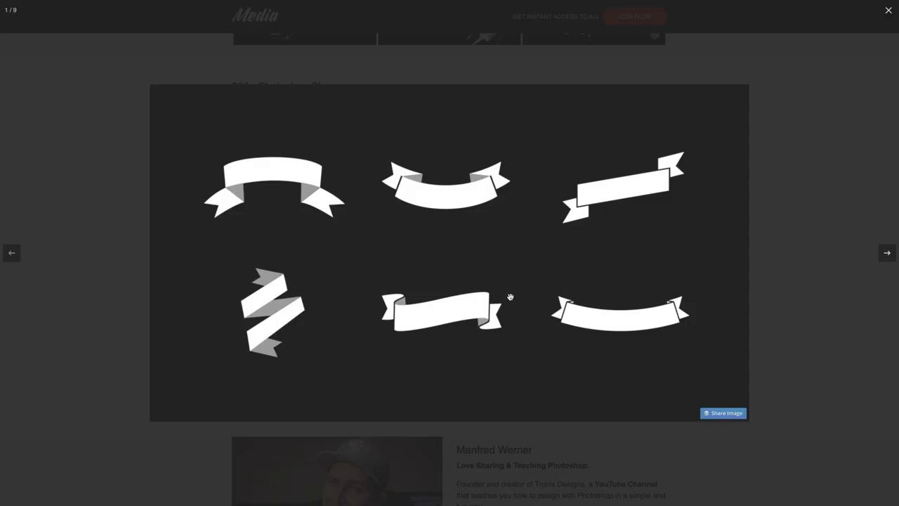
Step: Browse to the Tut4.jpg espresso photo and drag it into the document
left_click(887, 254)
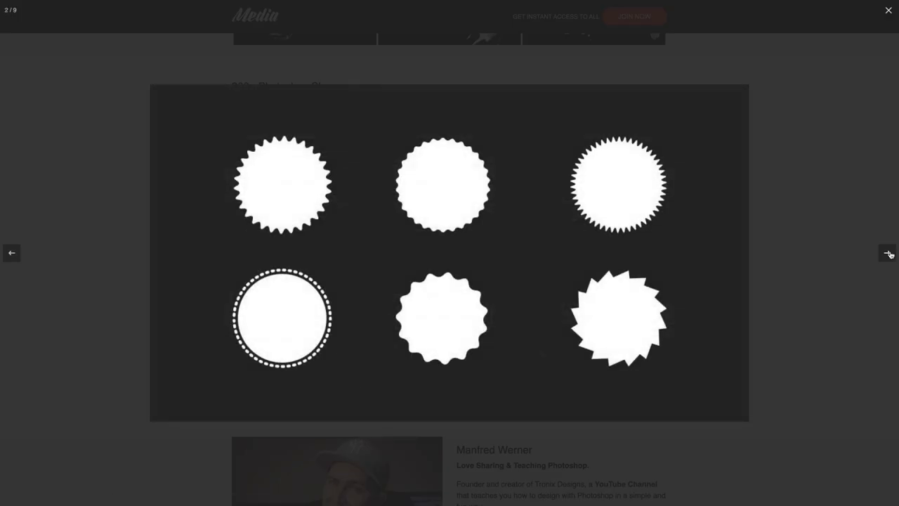
left_click(888, 253)
left_click(887, 253)
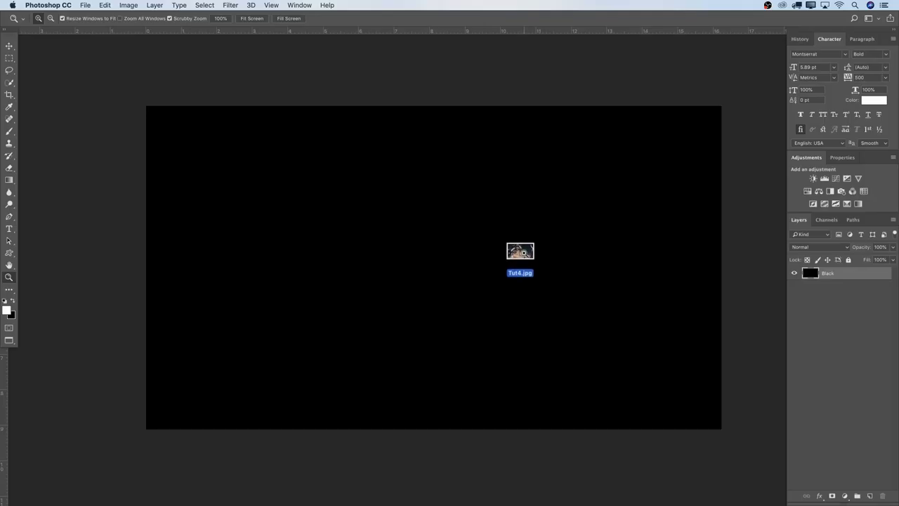
left_click_drag(521, 250, 521, 253)
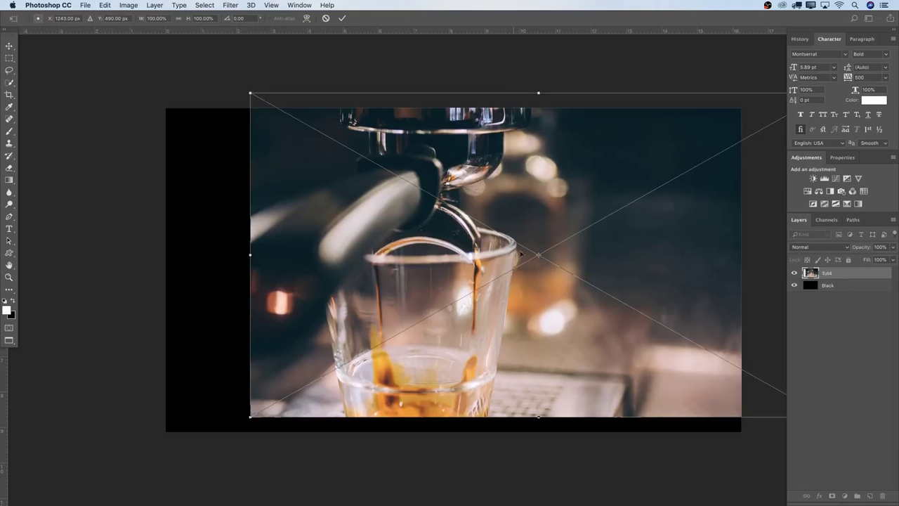
Step: Snap the Tut4 photo to the canvas edges, enlarge it to cover the canvas, and commit
left_click_drag(614, 252, 546, 265)
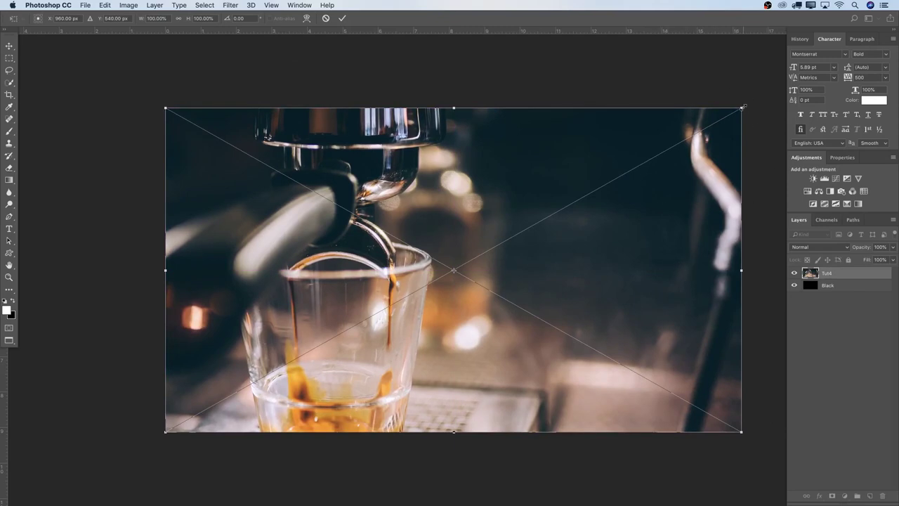
left_click_drag(742, 107, 743, 101)
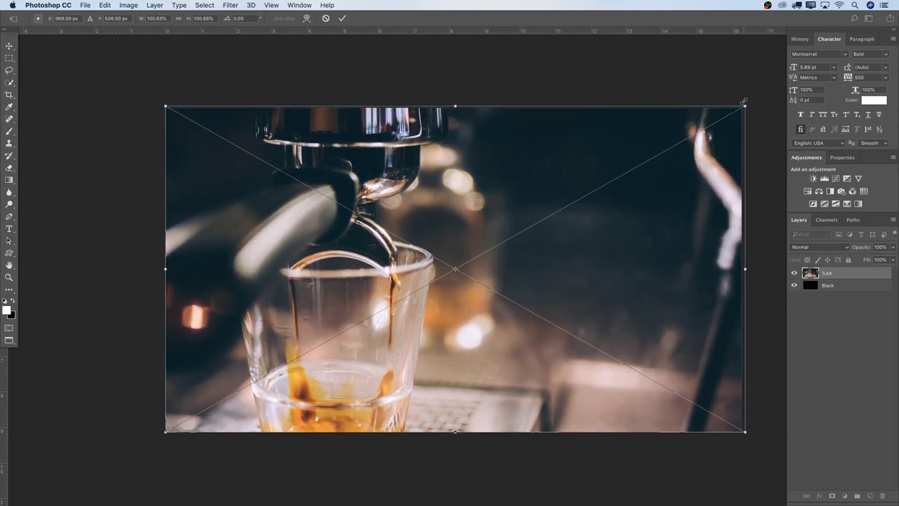
key("Return")
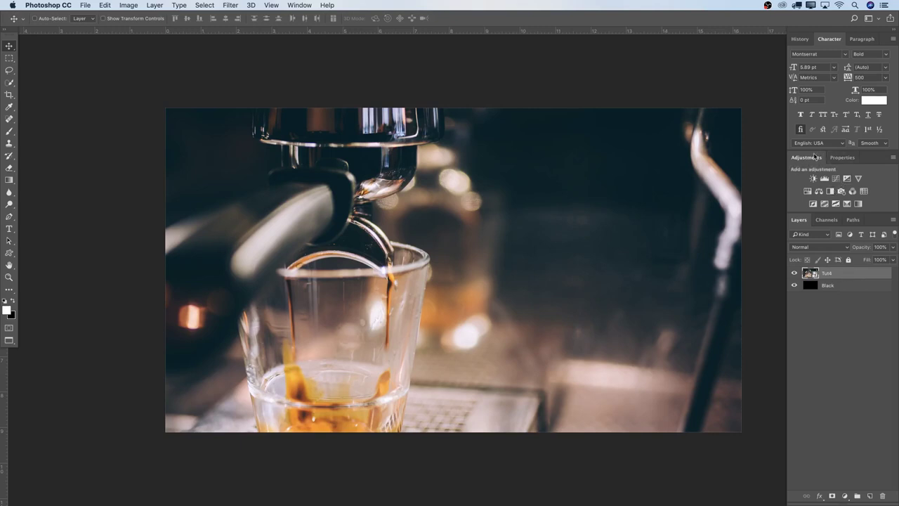
Step: Add a Selective Color adjustment with Neutrals Cyan -8, Magenta +5, Yellow +4
left_click(298, 5)
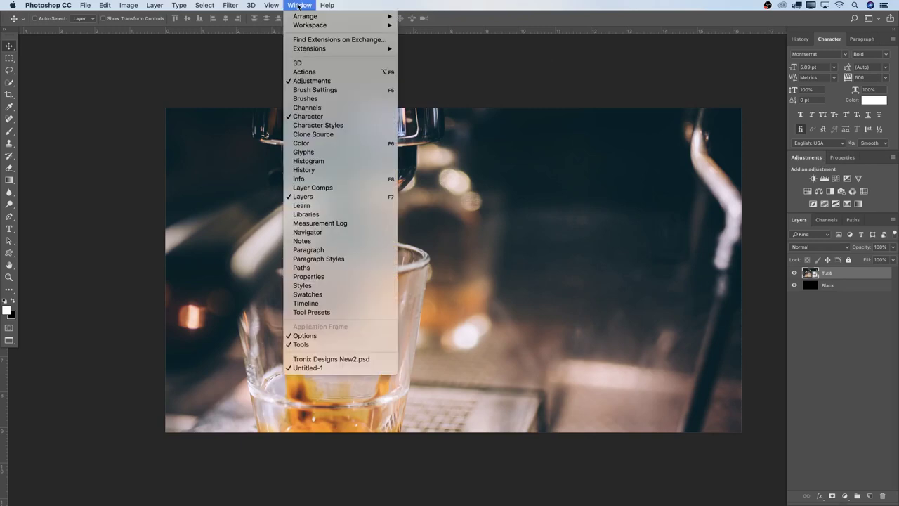
left_click(451, 86)
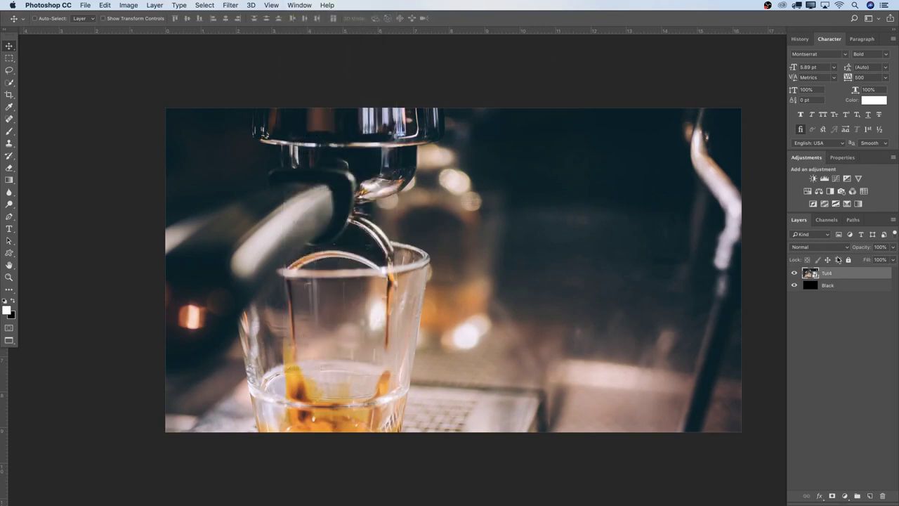
left_click(848, 204)
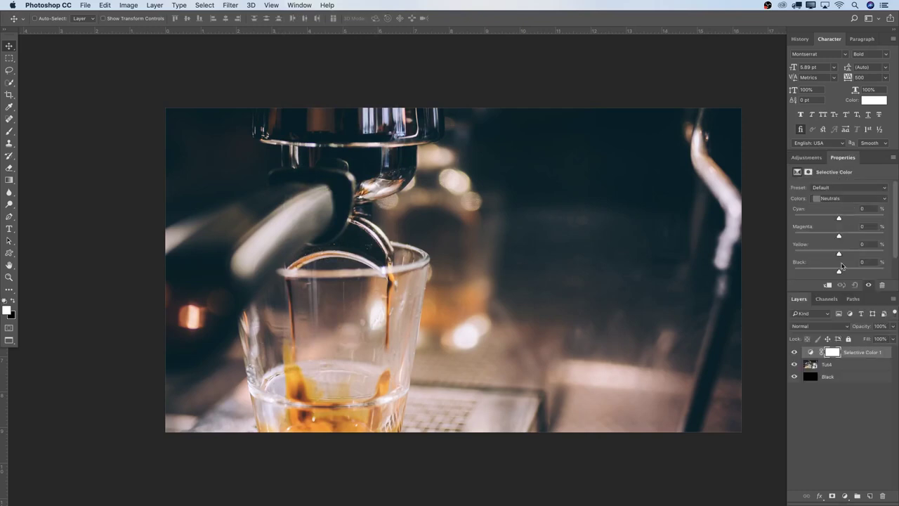
left_click(834, 200)
left_click(833, 198)
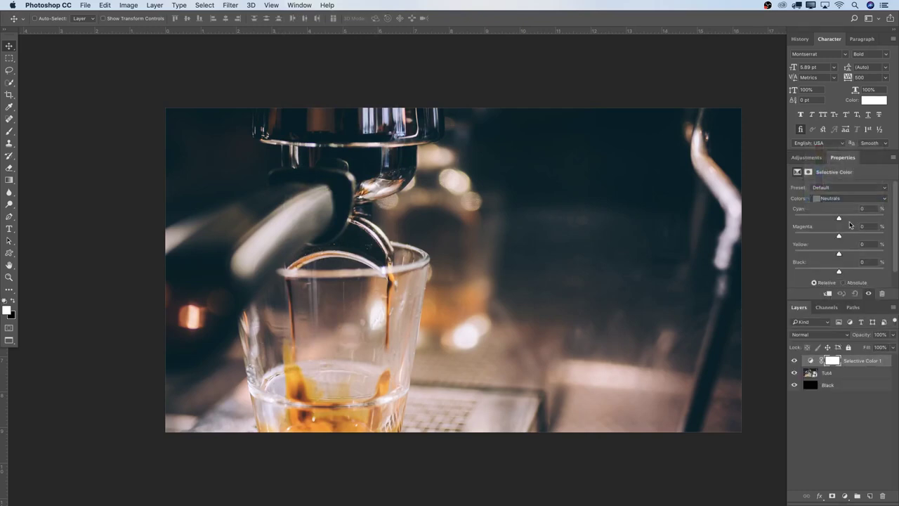
left_click_drag(840, 220, 836, 220)
left_click_drag(839, 240, 842, 240)
left_click_drag(839, 254, 840, 273)
Step: Set the Tut4 photo layer's opacity to 36%
left_click(842, 383)
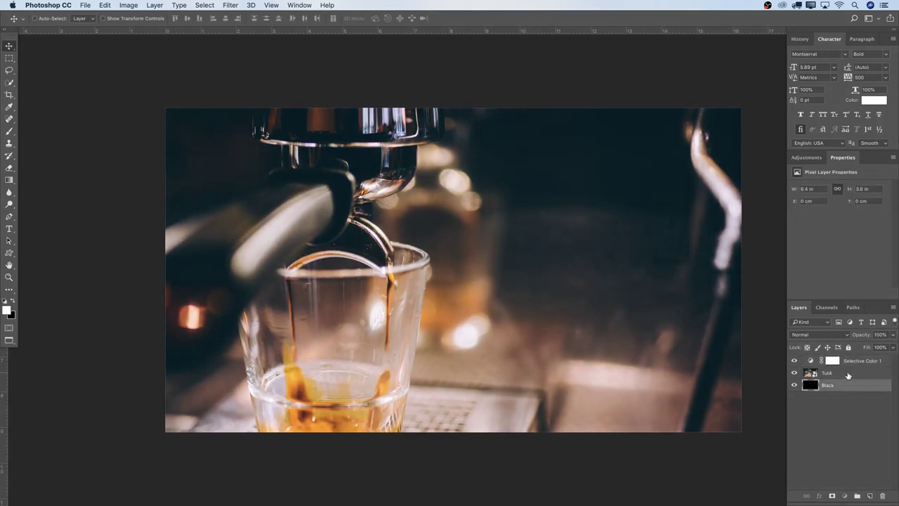
left_click(848, 375)
left_click(878, 334)
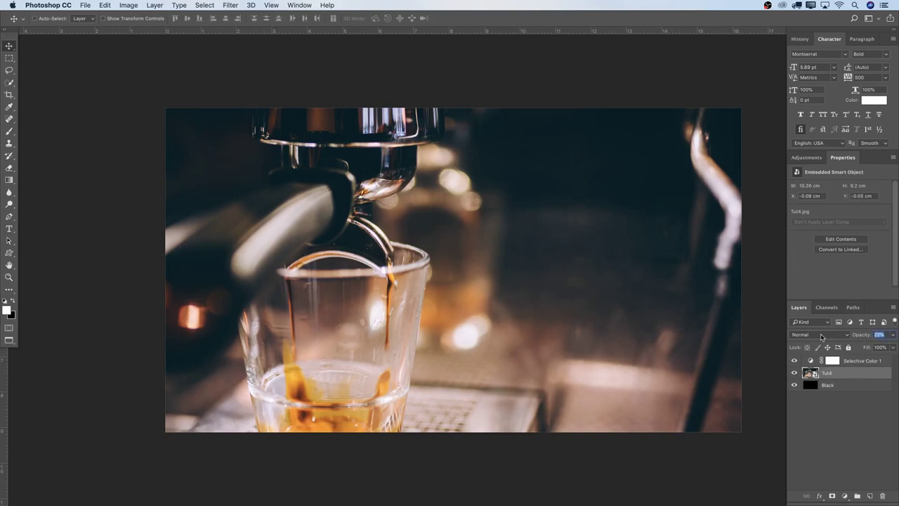
type("25")
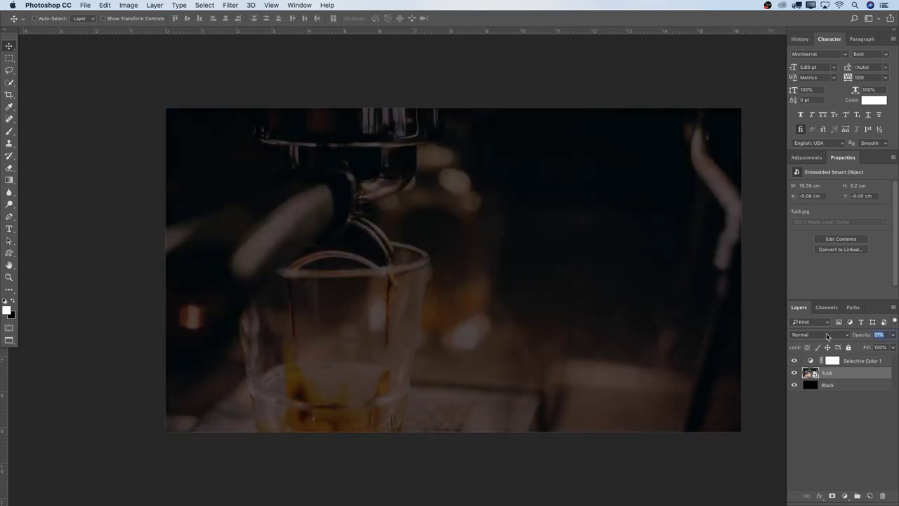
key("Down")
key("Return")
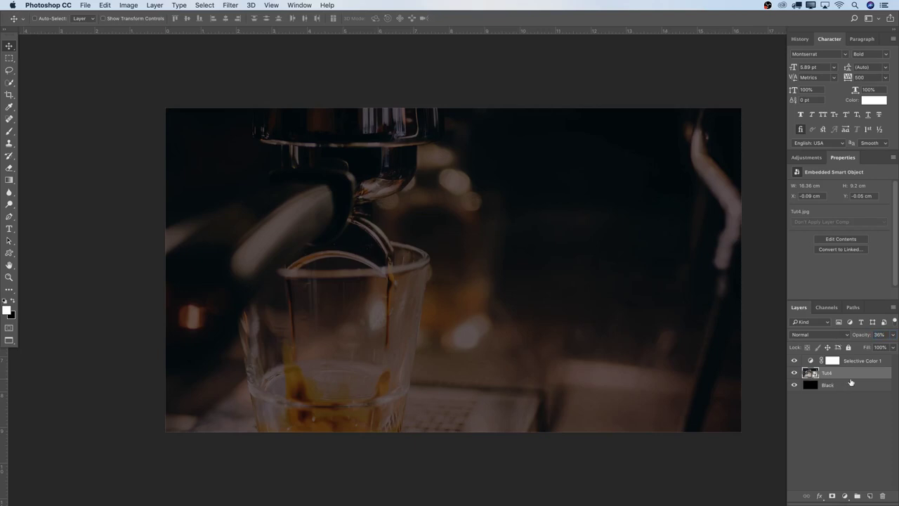
Step: Group Tut4, Black and Selective Color 1 into a group named 'Background'
left_click(873, 386, "super")
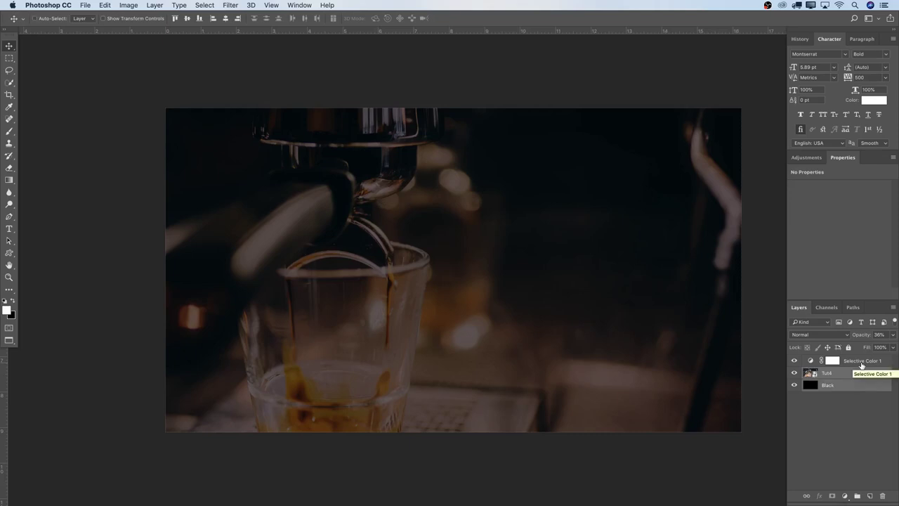
left_click(852, 363, "super")
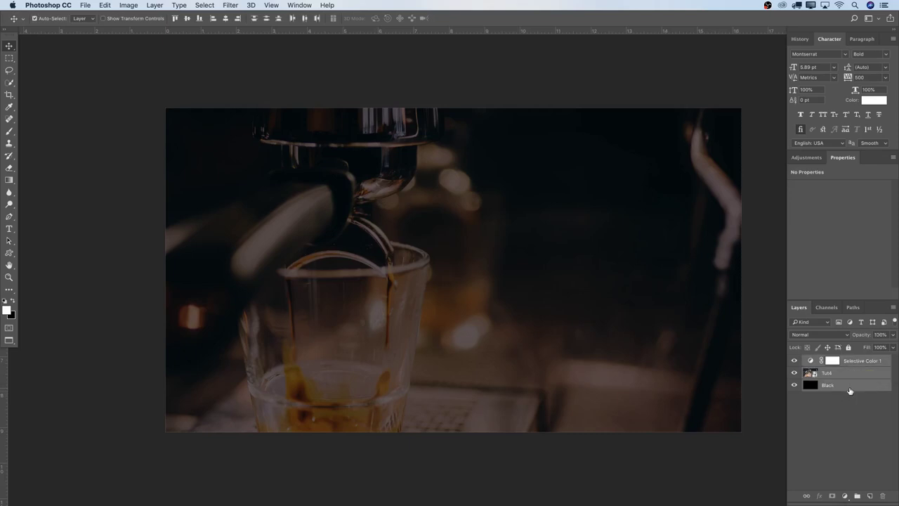
key("super+g")
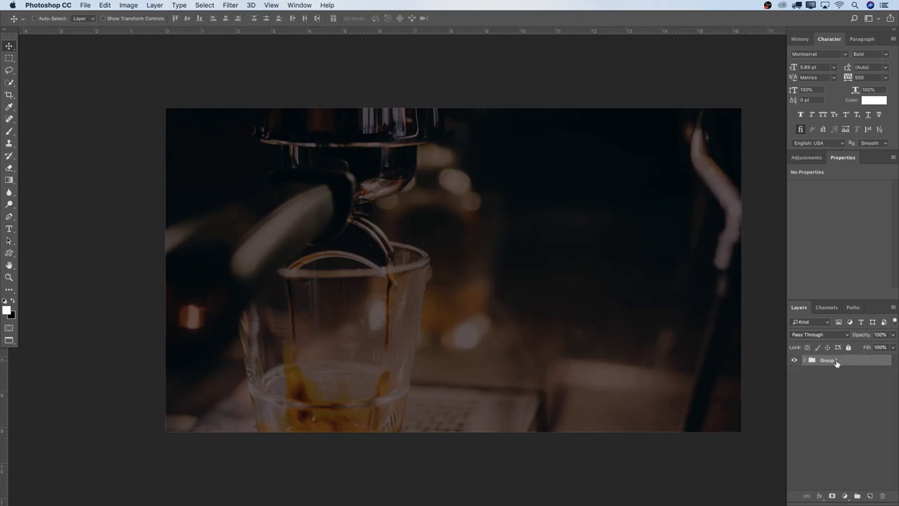
double_click(830, 360)
type("round")
key("Return")
left_click_drag(712, 332, 686, 327)
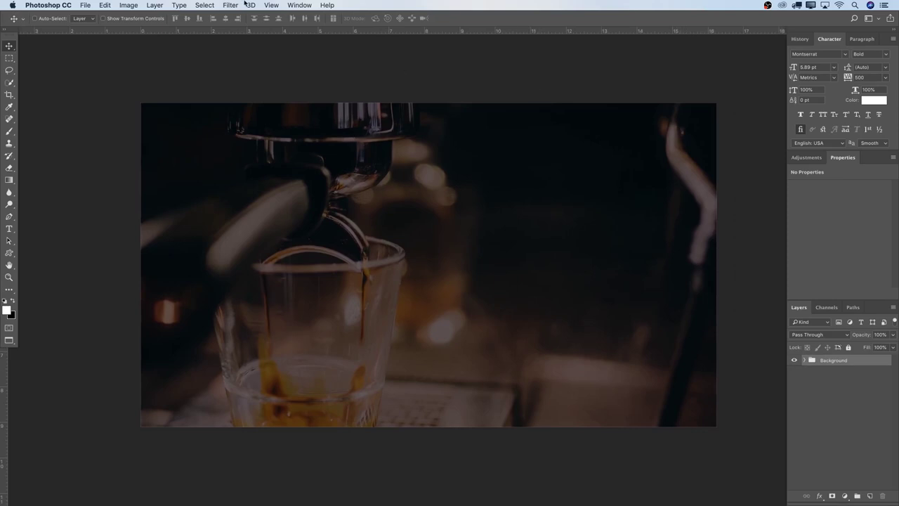
Step: Add a horizontal guide at 50% across the middle of the canvas
left_click(271, 5)
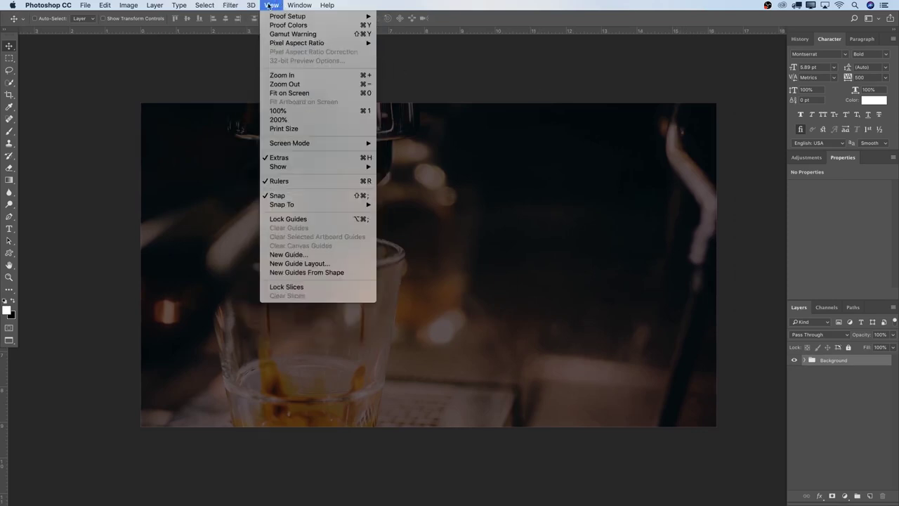
left_click(303, 254)
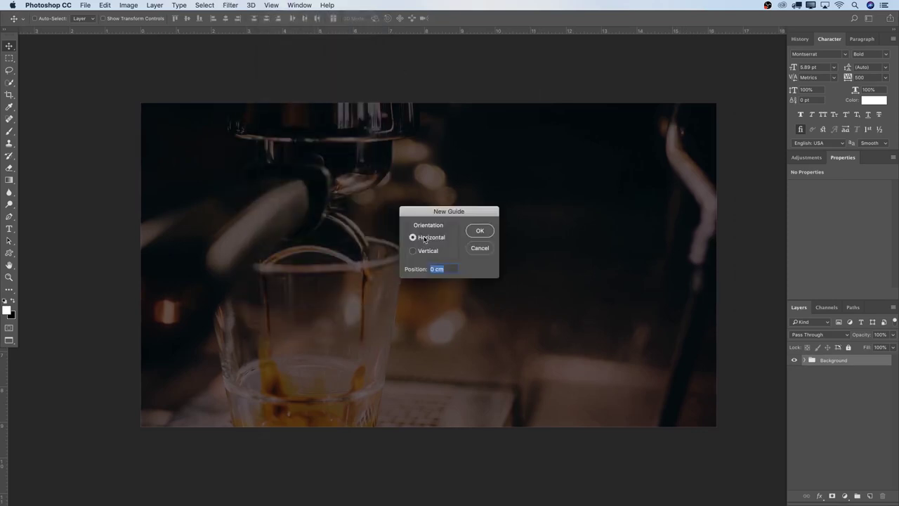
type("50")
key("Return")
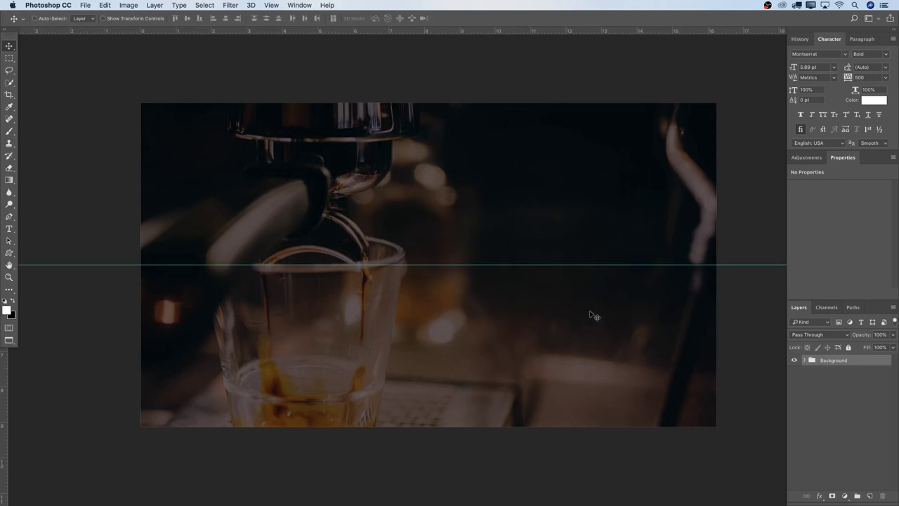
Step: Add a vertical guide at 50% down the canvas centre
left_click(320, 5)
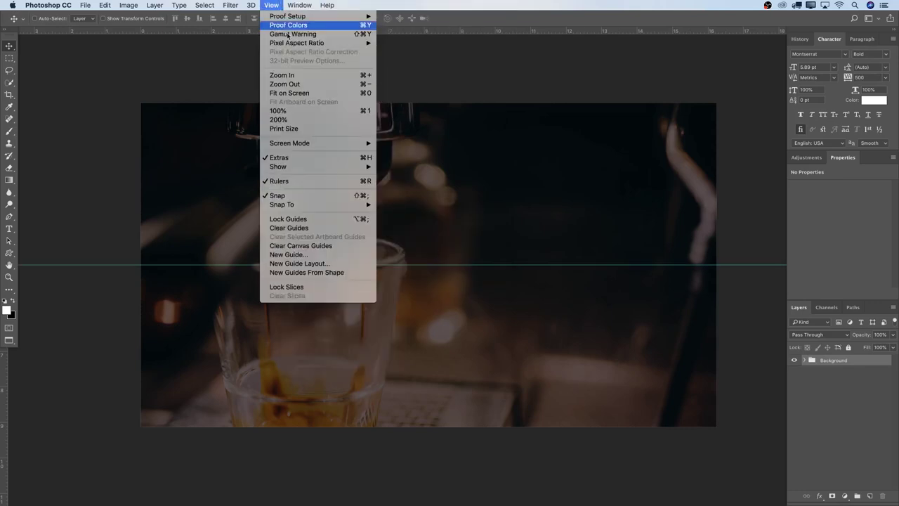
left_click(317, 256)
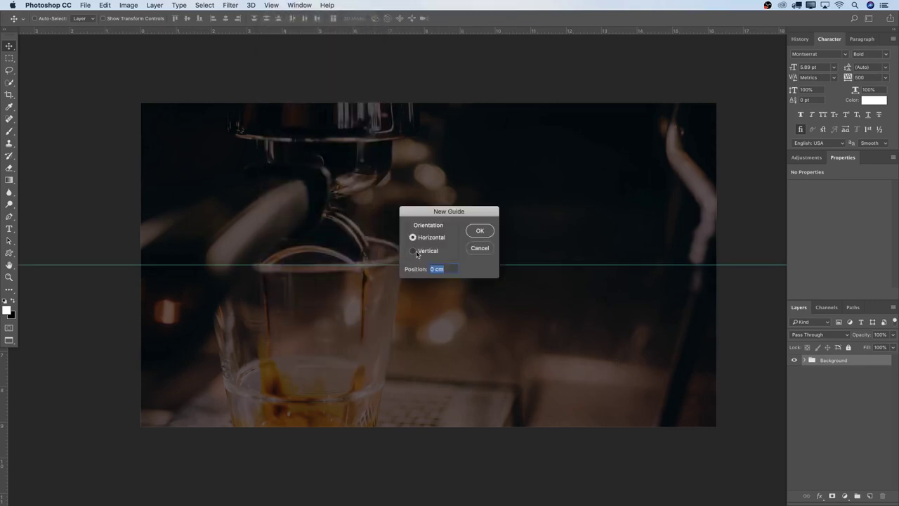
left_click(417, 254)
type("50")
key("Return")
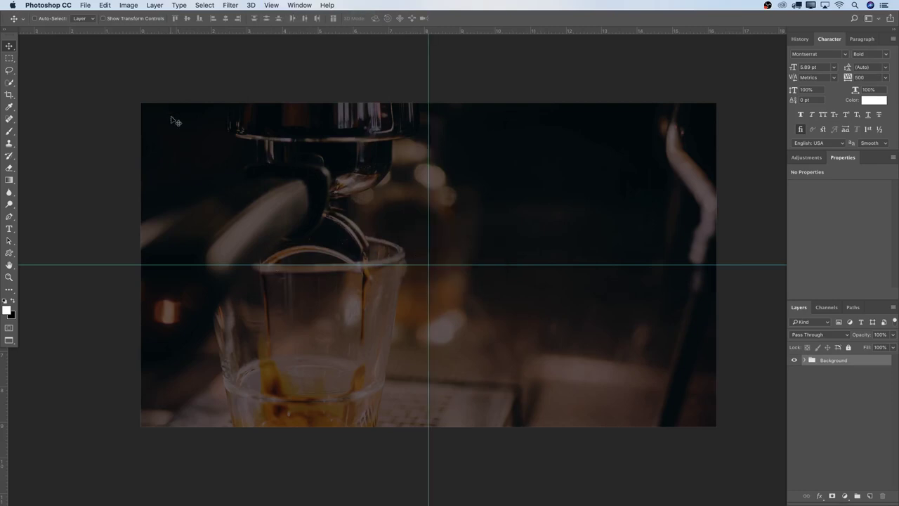
key("t")
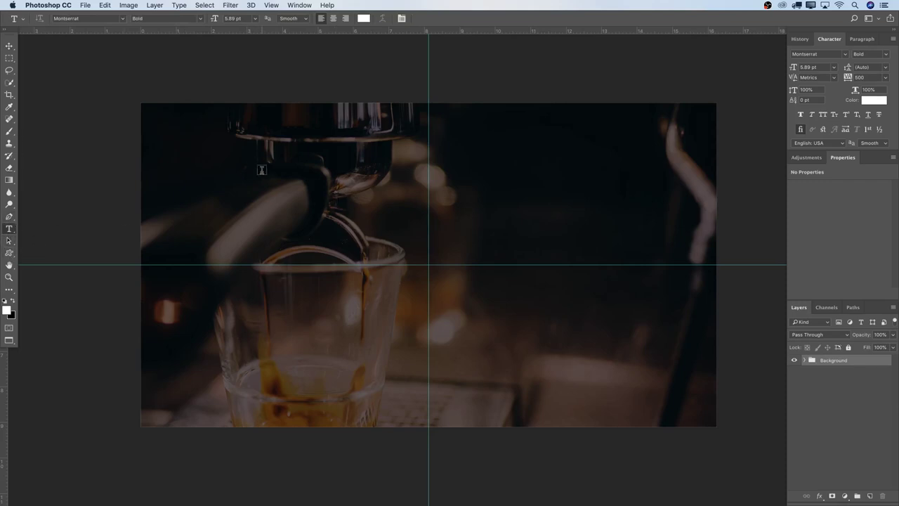
left_click_drag(256, 169, 670, 233)
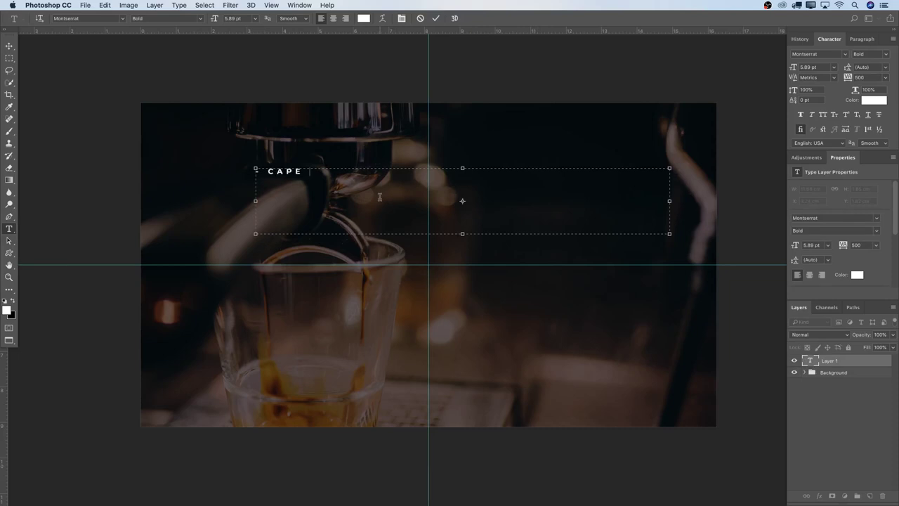
type("CAPE TOWN -")
key("super+a")
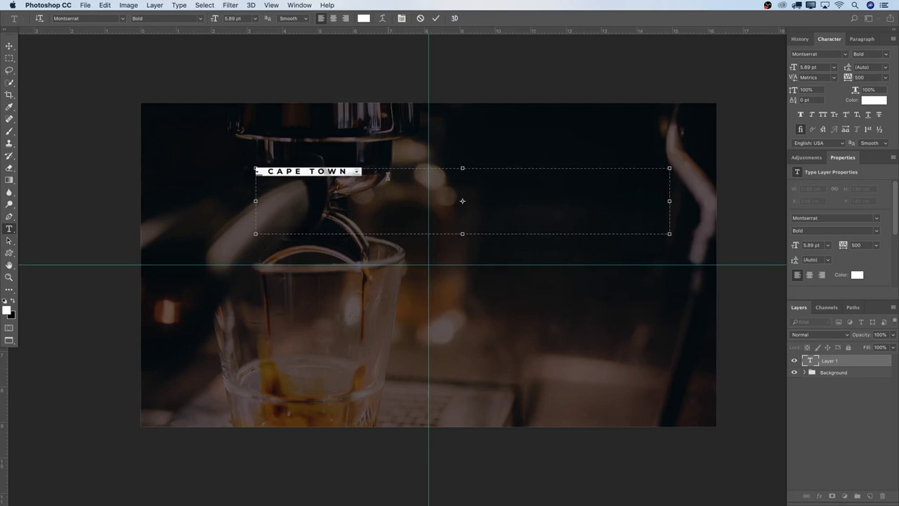
left_click_drag(396, 175, 264, 172)
left_click_drag(372, 174, 251, 171)
left_click(420, 19)
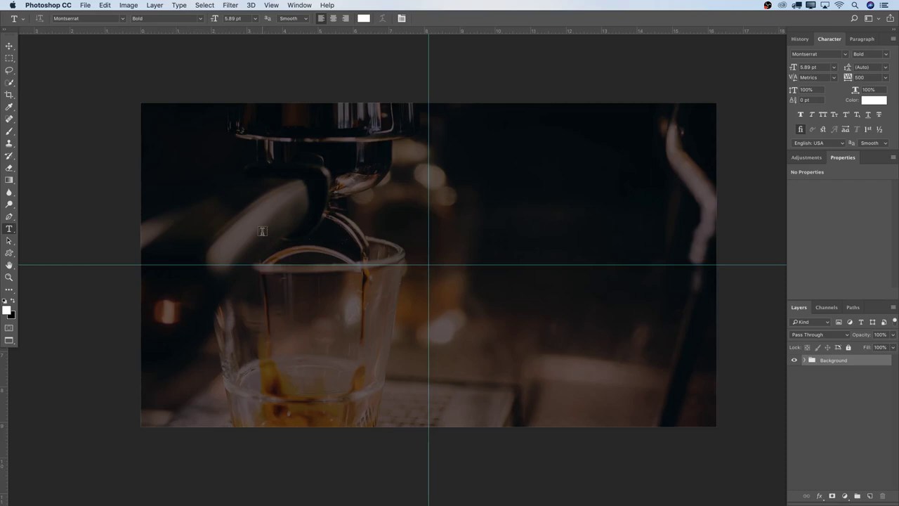
Step: Drag two more horizontal guides down onto the upper part of the photo
left_click(271, 5)
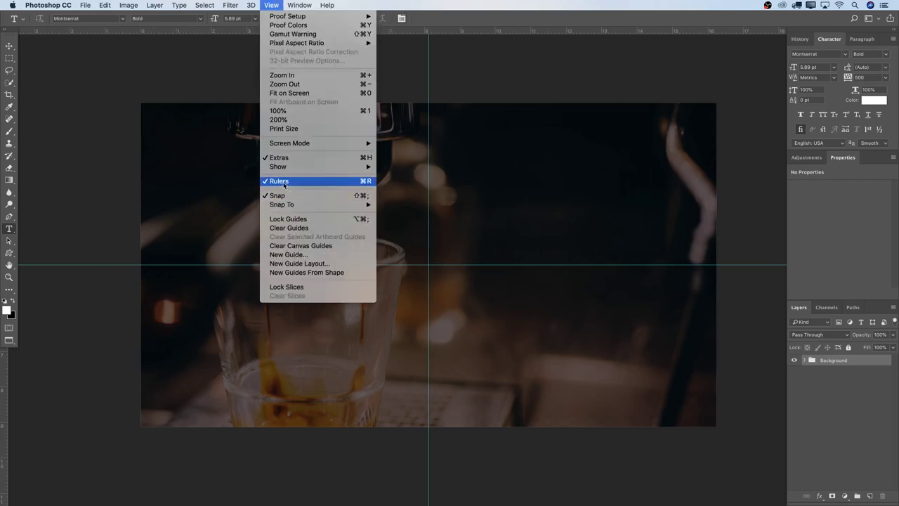
left_click(419, 42)
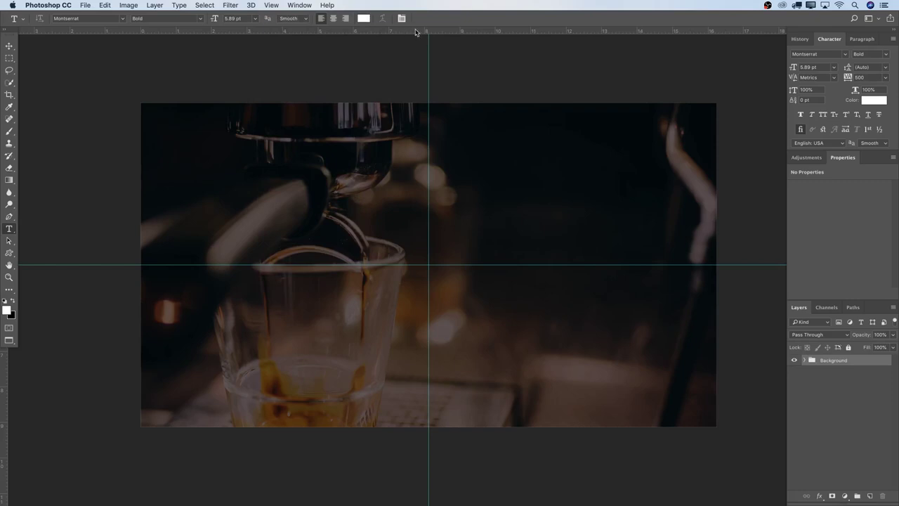
left_click_drag(415, 31, 433, 230)
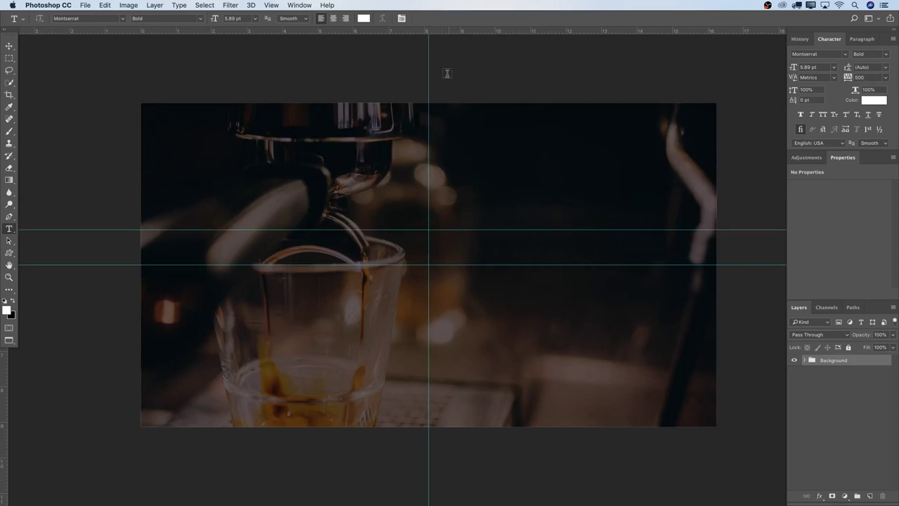
left_click_drag(442, 35, 448, 202)
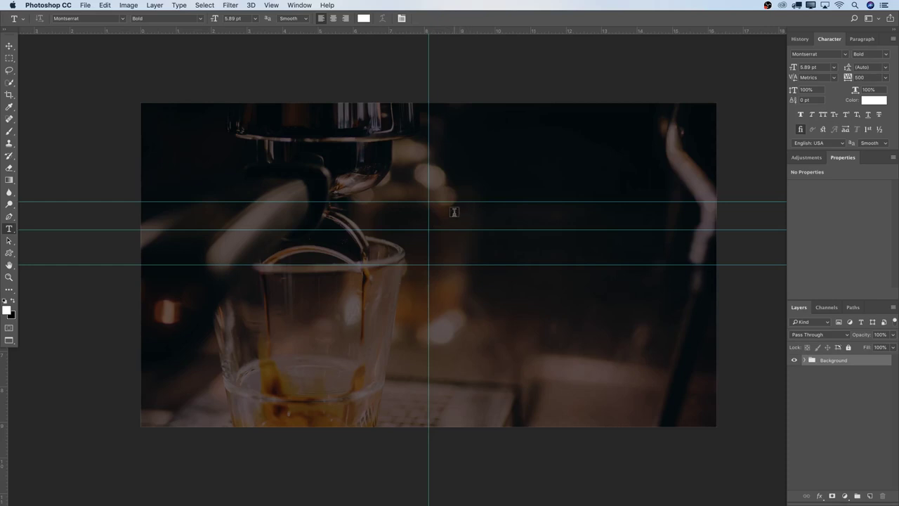
Step: Draw a Pen path with two anchors on a guide, bent upward into an arc
key("p")
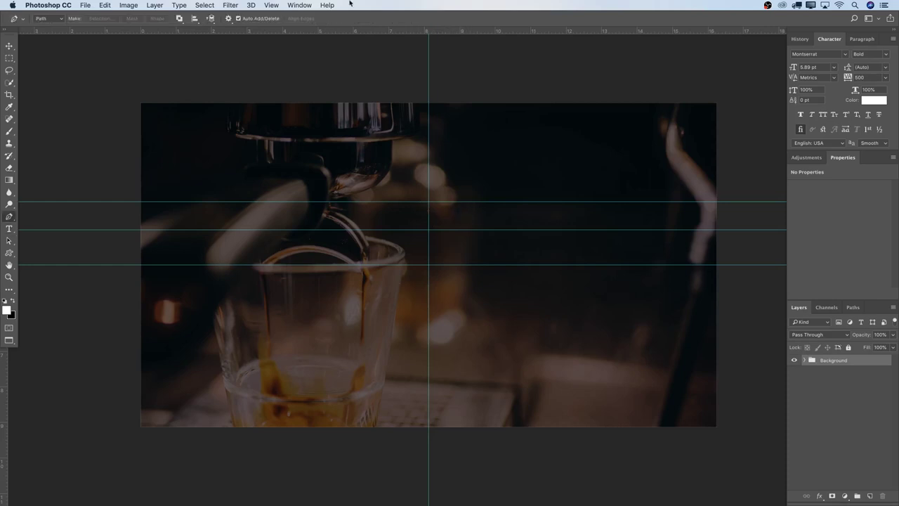
left_click(271, 5)
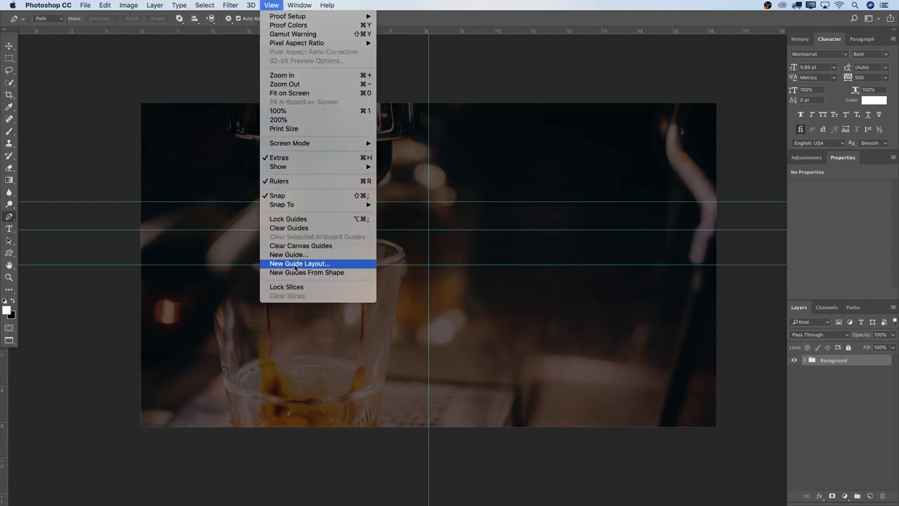
left_click(429, 238)
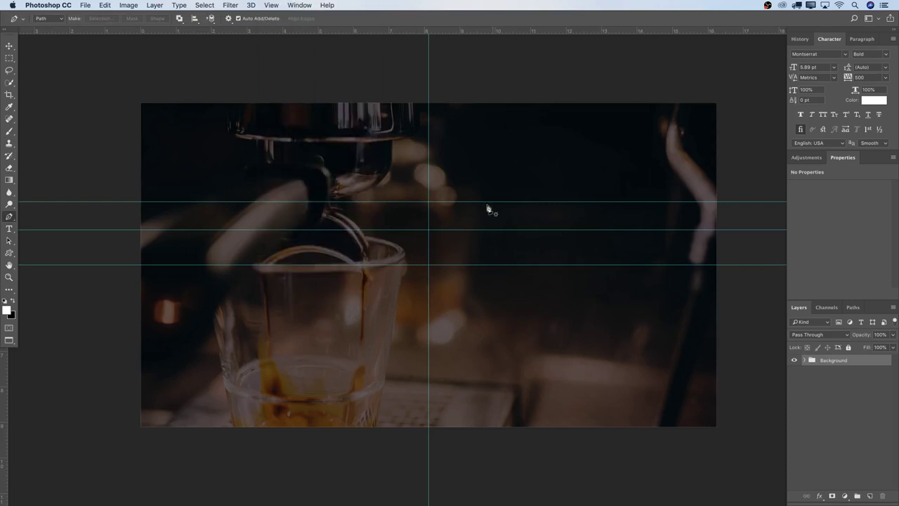
left_click(278, 230)
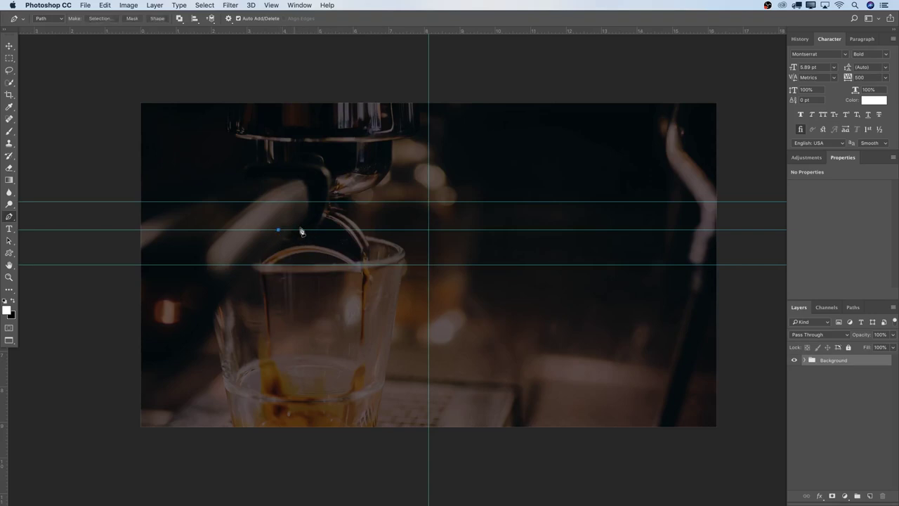
left_click(591, 231)
left_click_drag(591, 231, 776, 294)
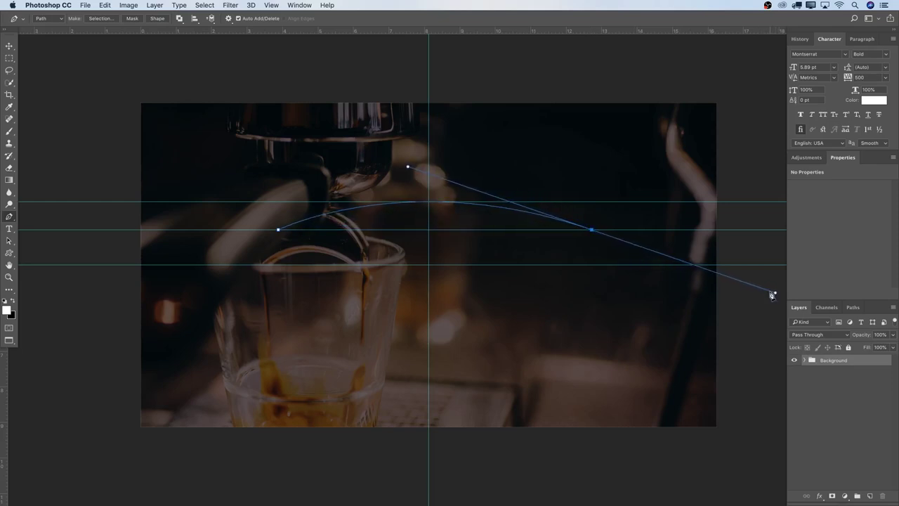
key("t")
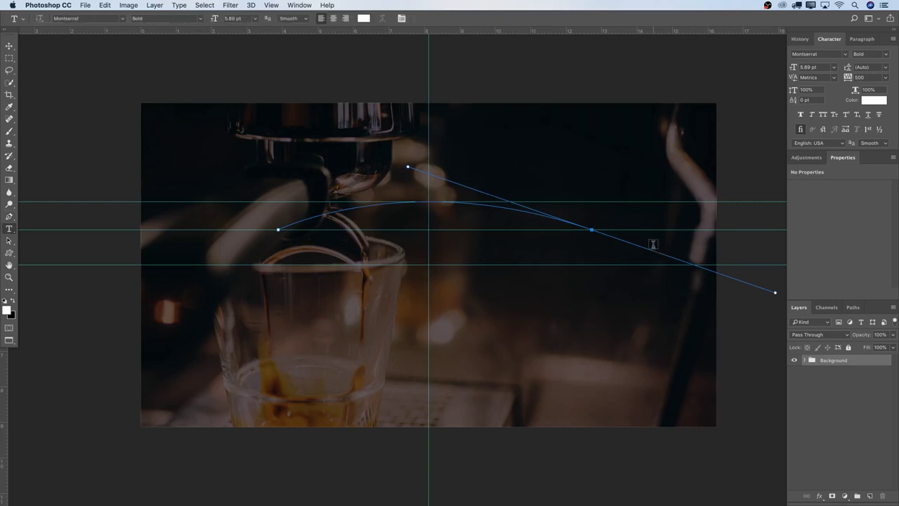
Step: Type CAPE TOWN along the arc path starting from its left end
left_click(297, 221)
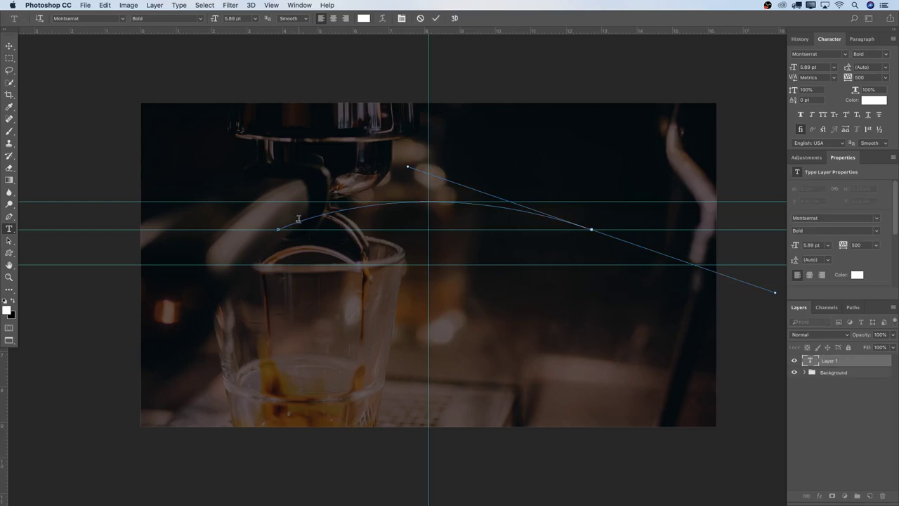
key("Escape")
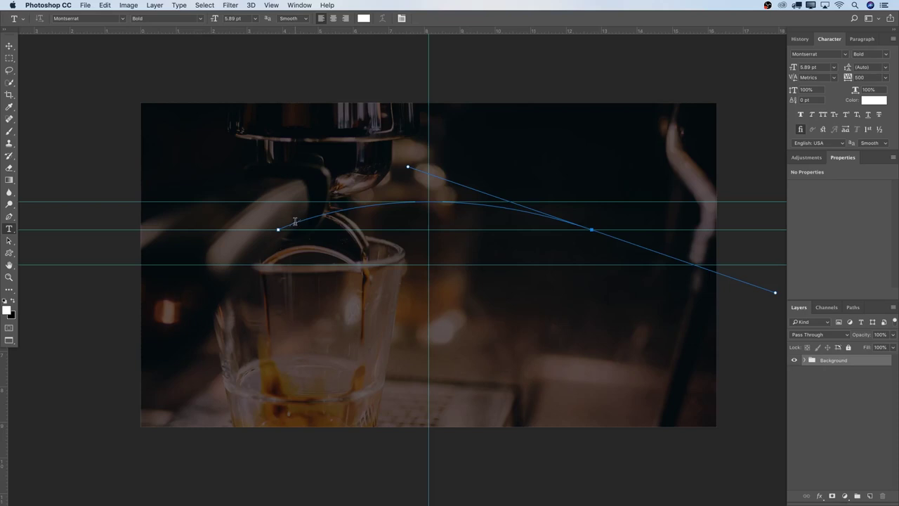
left_click(295, 222)
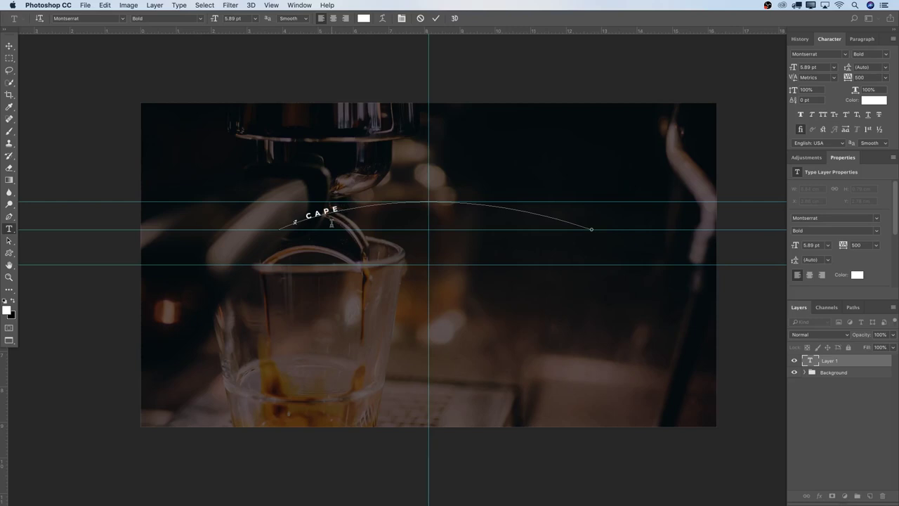
type("CAPE TOWN -")
Step: Set the curved text's font size to 15 pt
key("super+a")
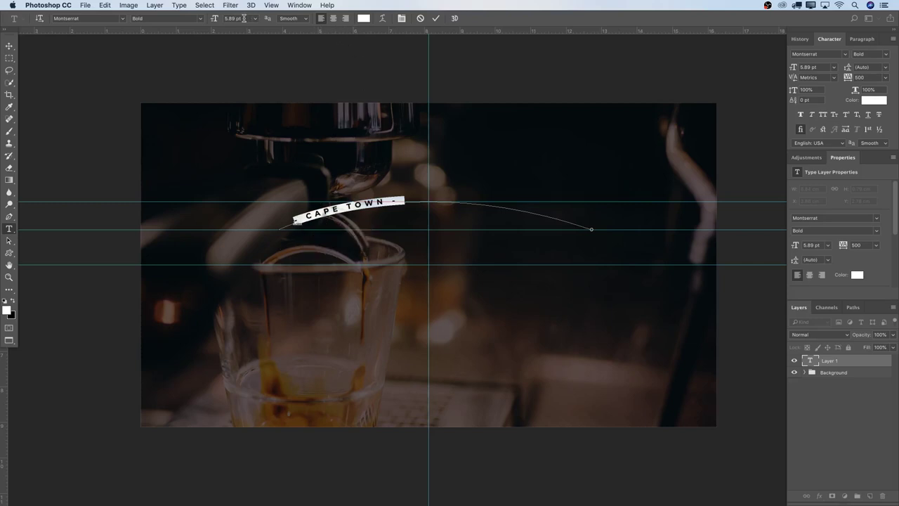
left_click(212, 18)
type("20")
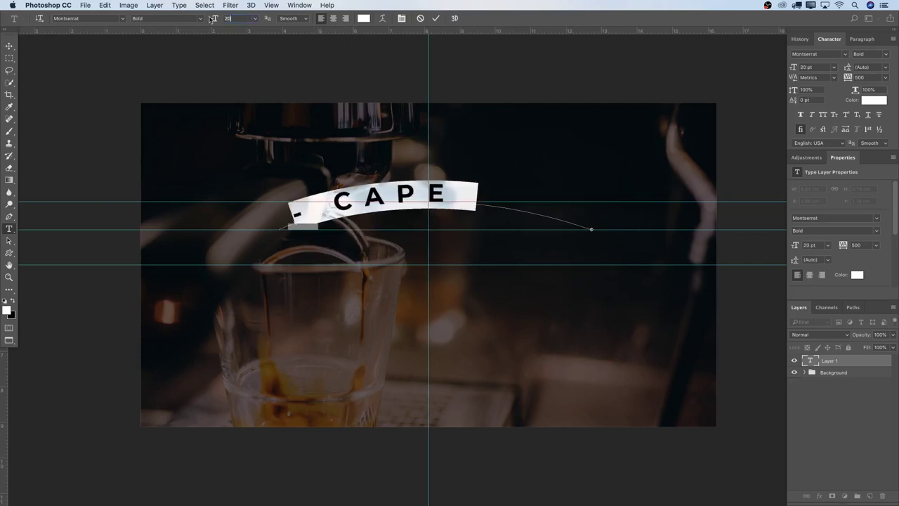
key("Return")
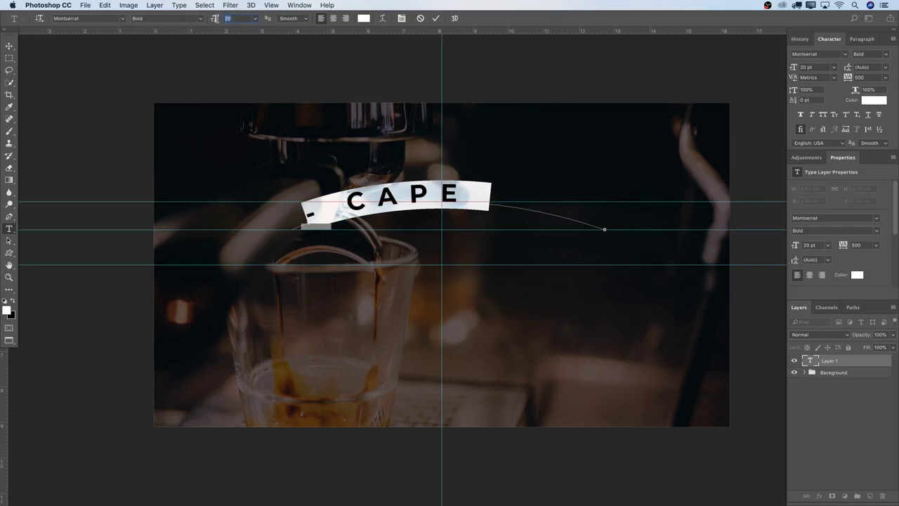
type("15")
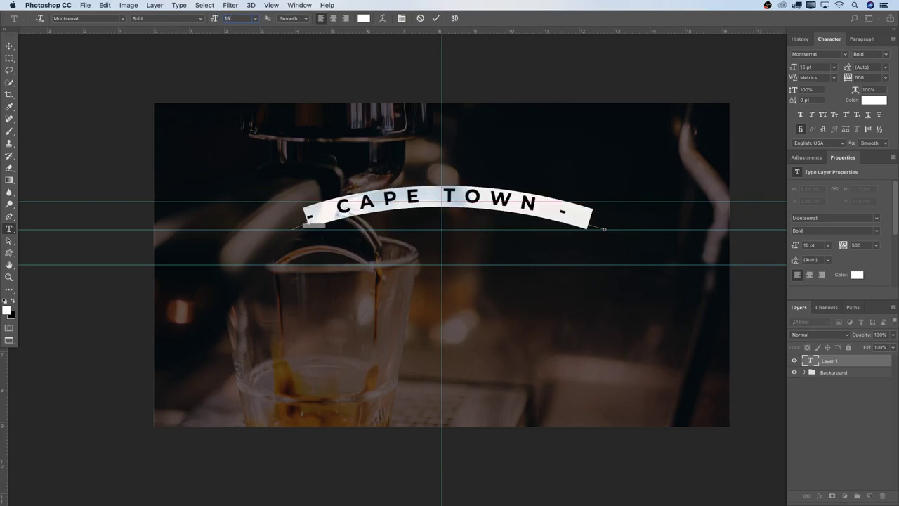
left_click(94, 18)
Step: Keep the curved text white, set its tracking to 400, add a leading dash, and commit
left_click(94, 18)
left_click(363, 18)
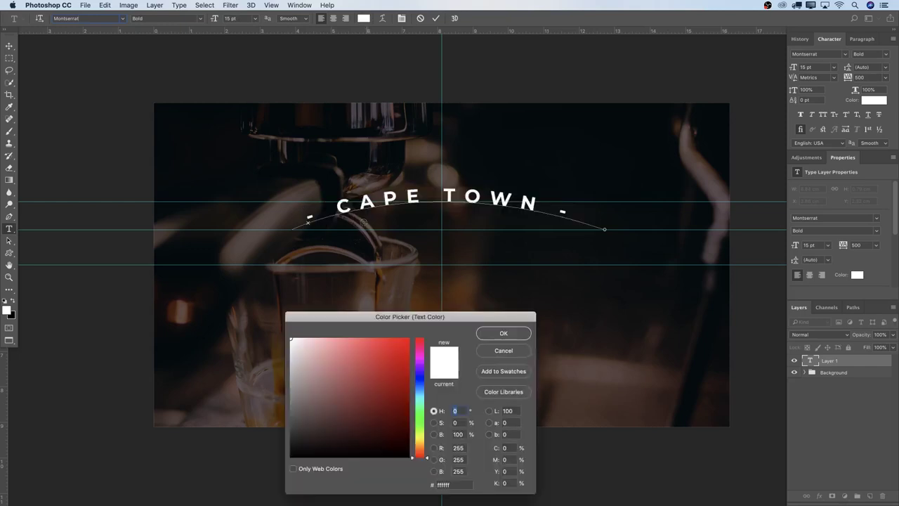
left_click(513, 337)
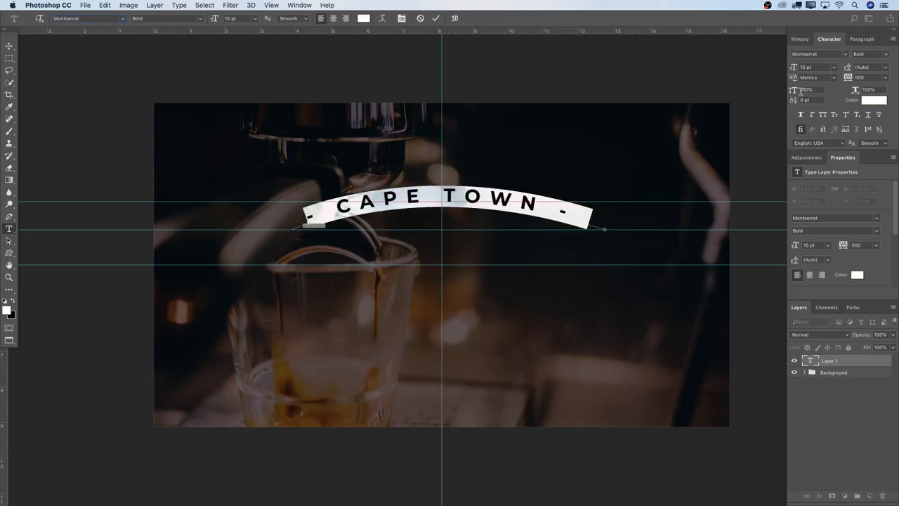
left_click(870, 77)
type("400")
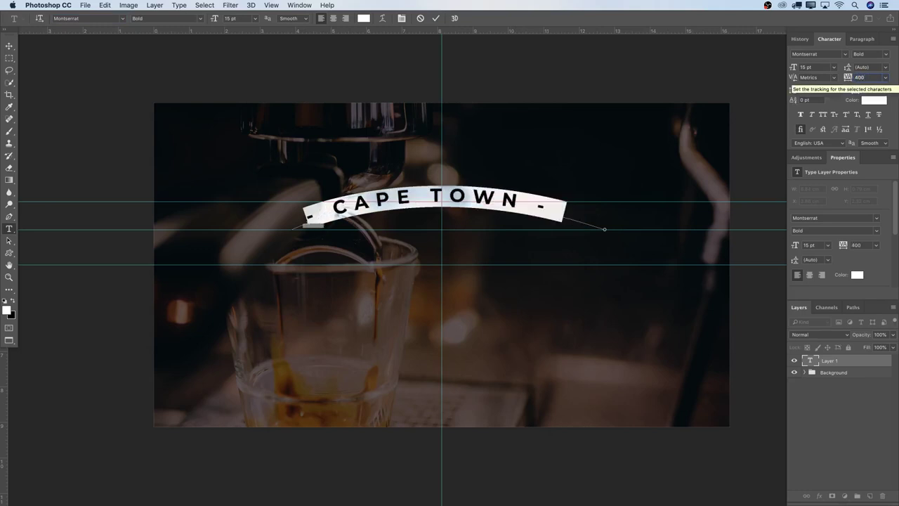
left_click(308, 215)
type("-")
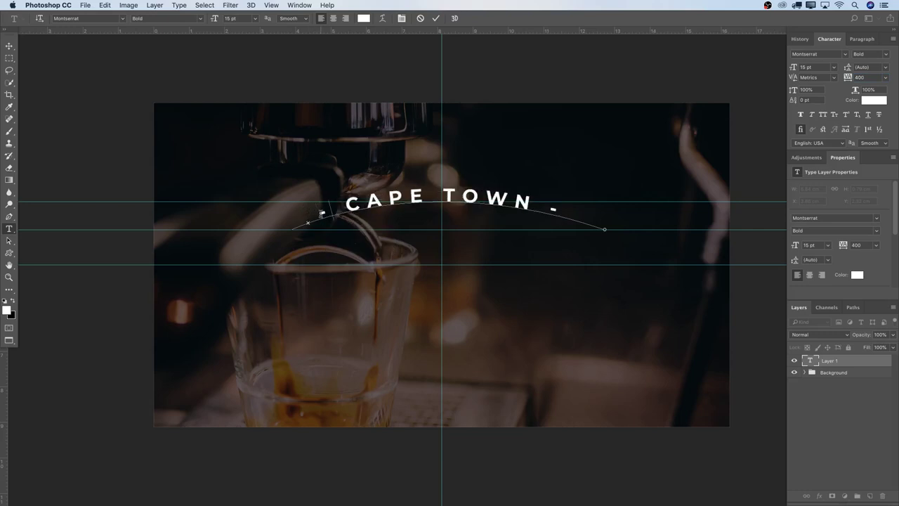
key("BackSpace")
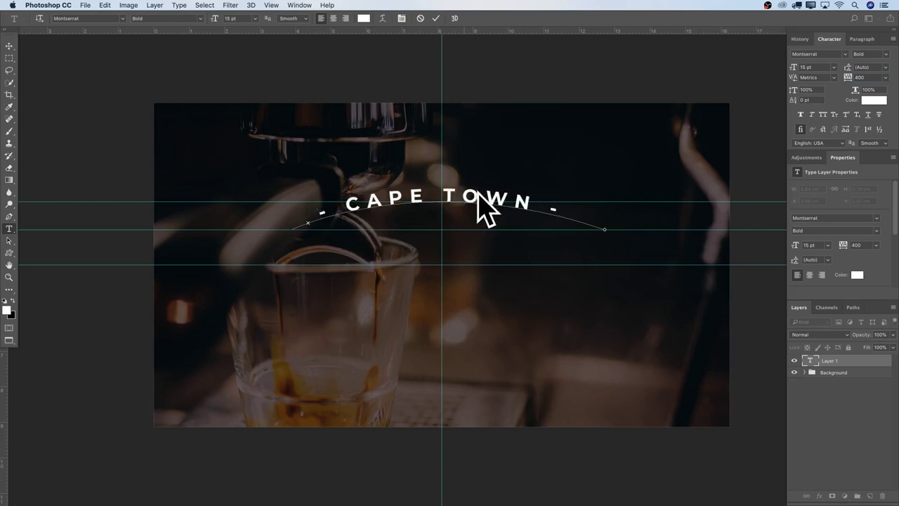
left_click(435, 18)
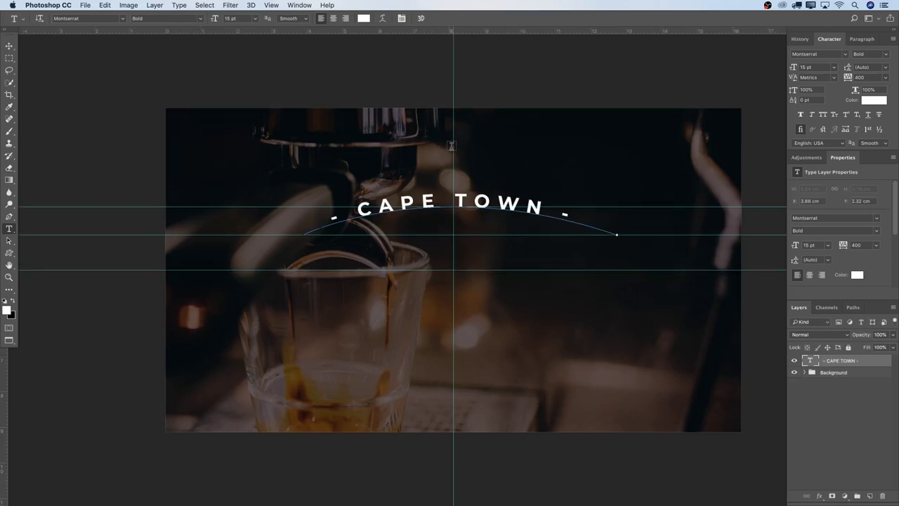
Step: Edit the curved text so it reads '- CAPE TOWN -' and commit it
left_click(415, 200)
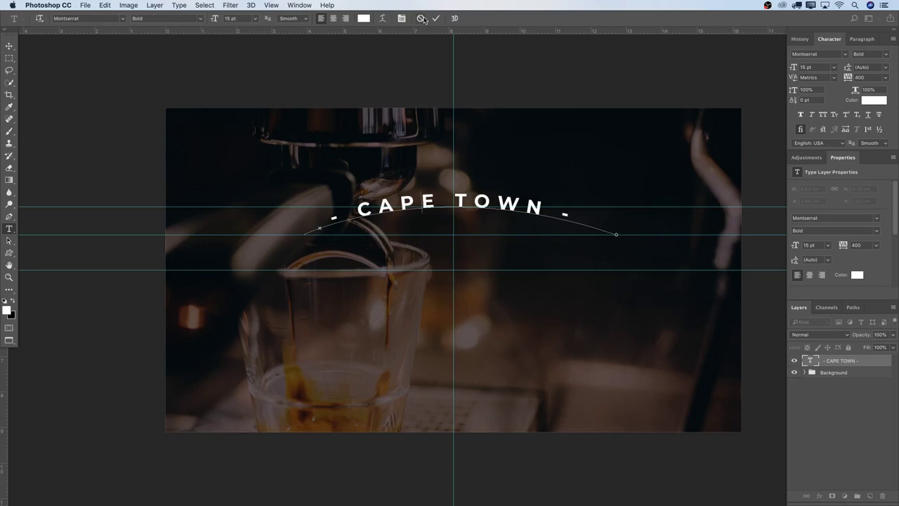
left_click(422, 18)
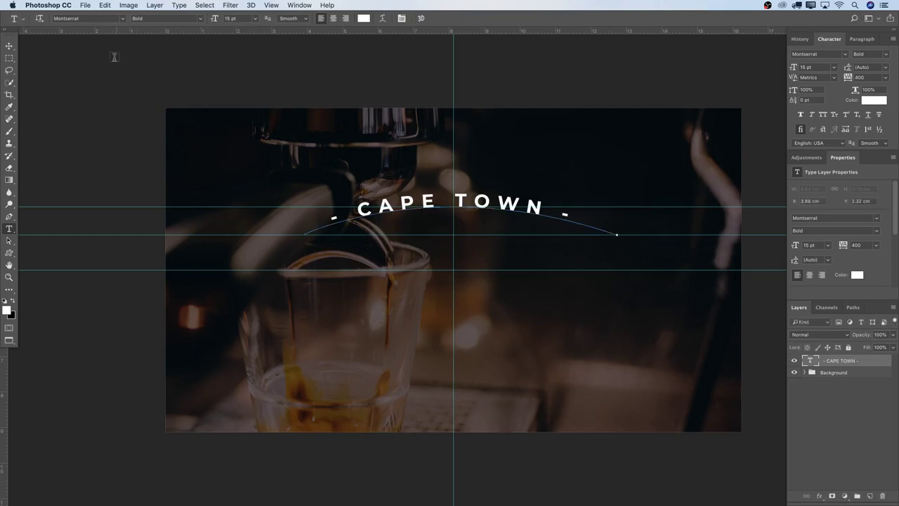
Step: Move the curved CAPE TOWN text slightly right toward the centre
left_click(9, 46)
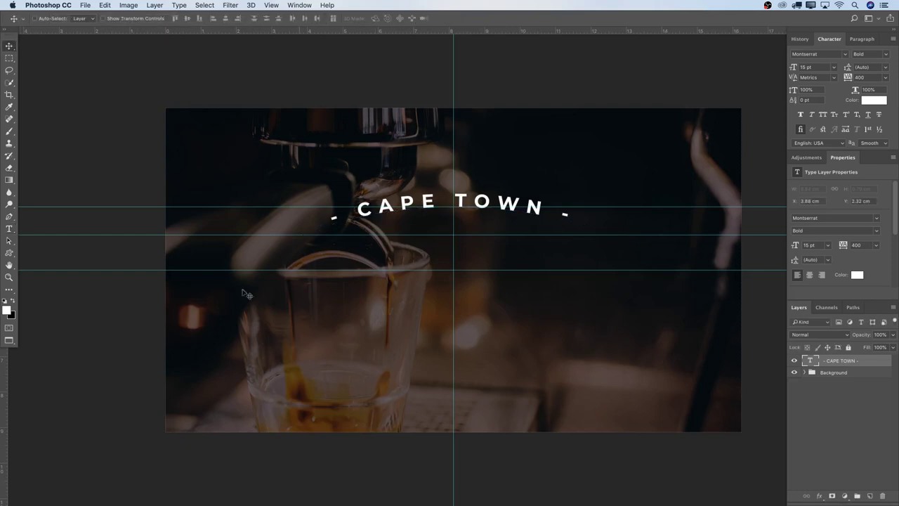
left_click_drag(487, 194, 491, 193)
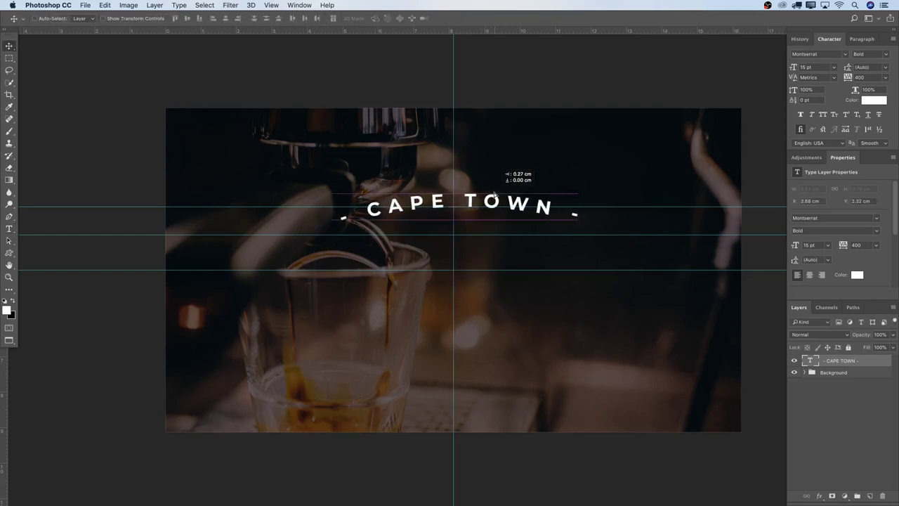
left_click_drag(495, 194, 520, 205)
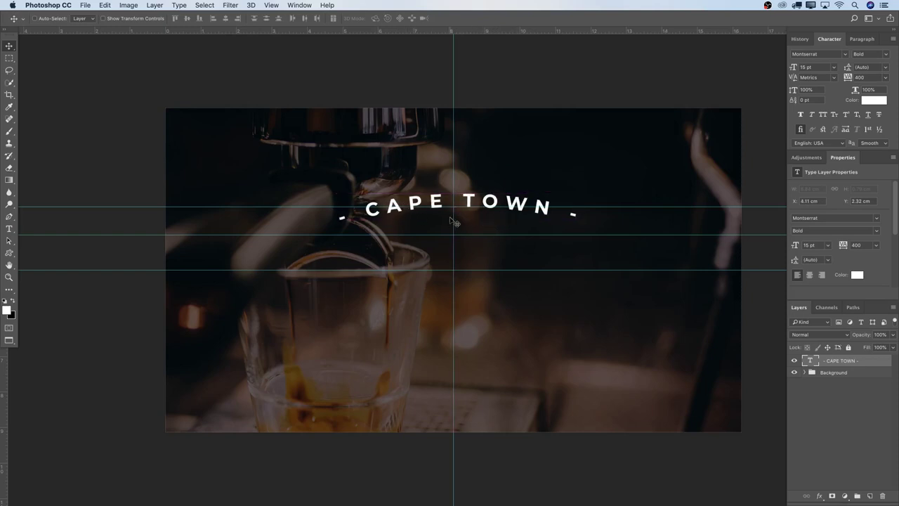
Step: Rotate CAPE TOWN about 1° with Free Transform and apply the rotation
key("super")
scroll(453, 221, "down", 1)
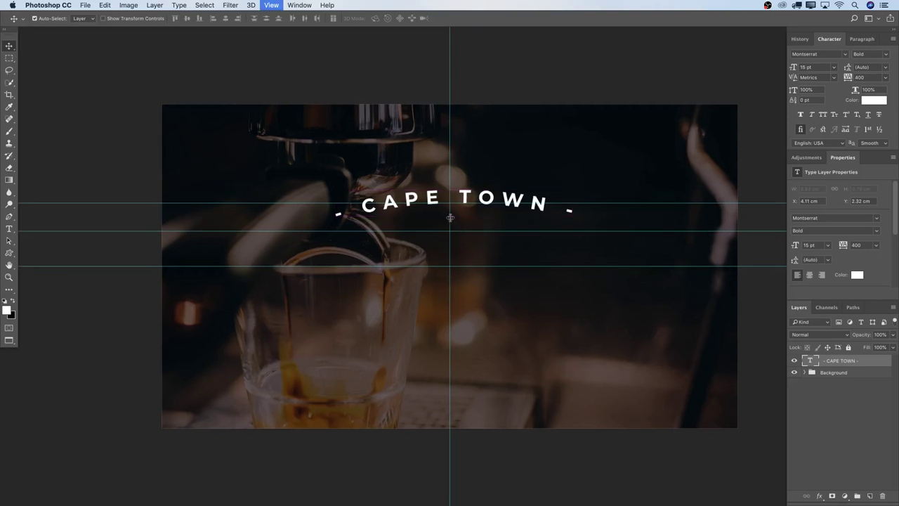
key("super+r")
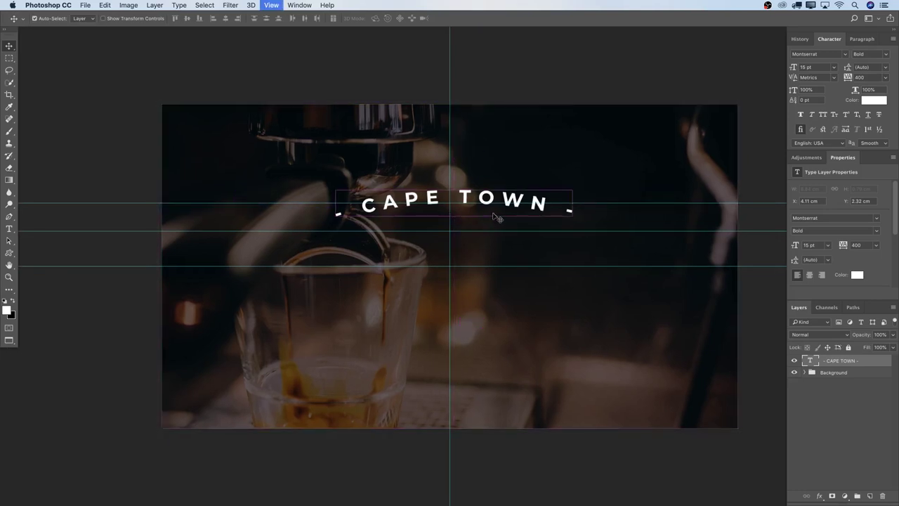
key("super+t")
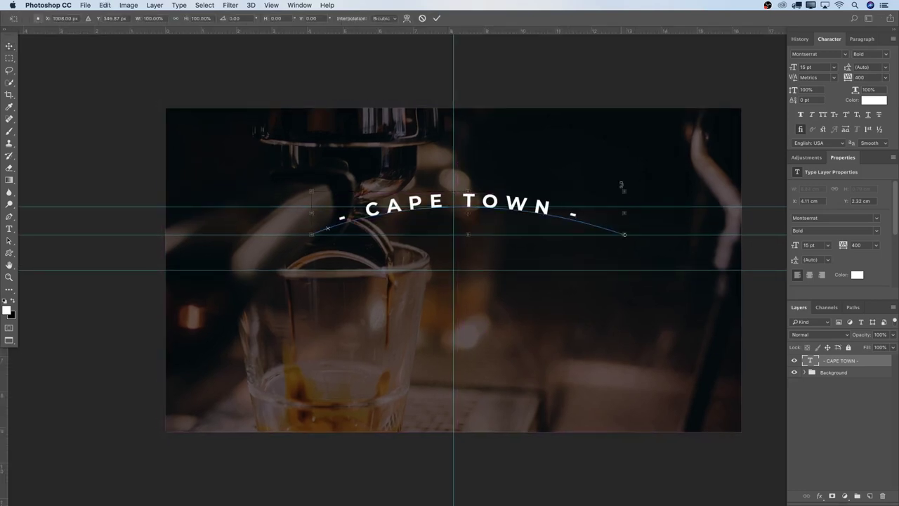
left_click_drag(632, 188, 633, 191)
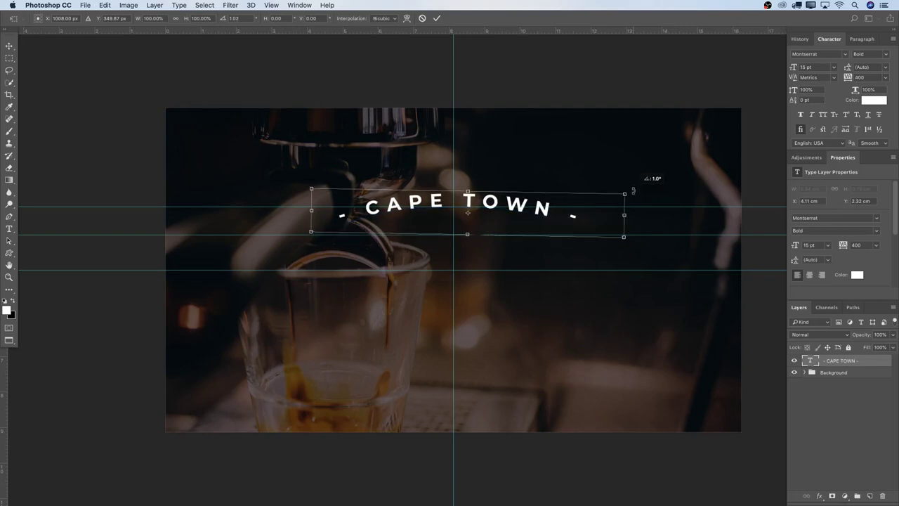
left_click_drag(633, 190, 633, 190)
key("Return")
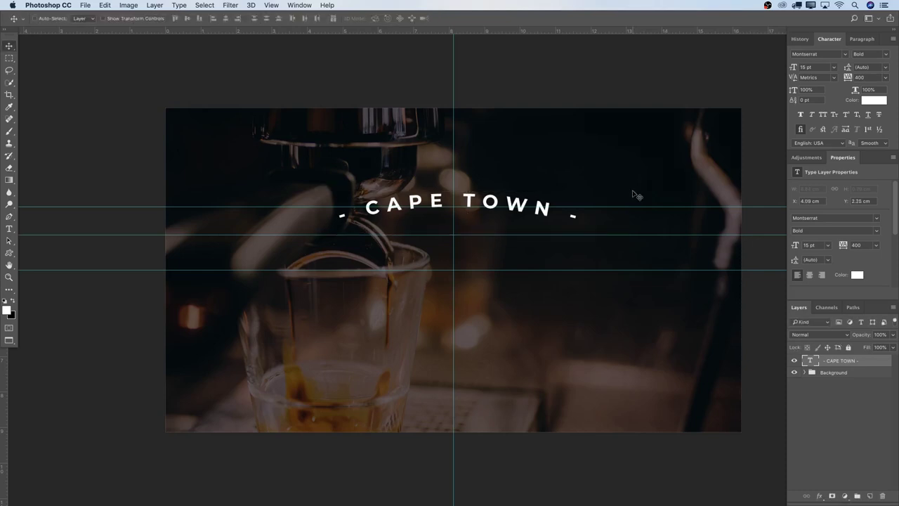
Step: Draw a paragraph text box under CAPE TOWN, type WOODSTOCK, and select the word
key("t")
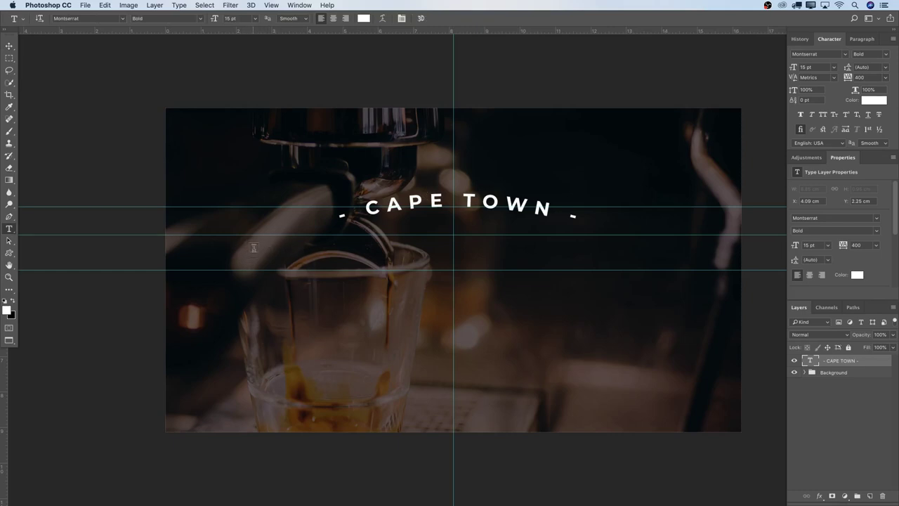
left_click_drag(257, 251, 674, 386)
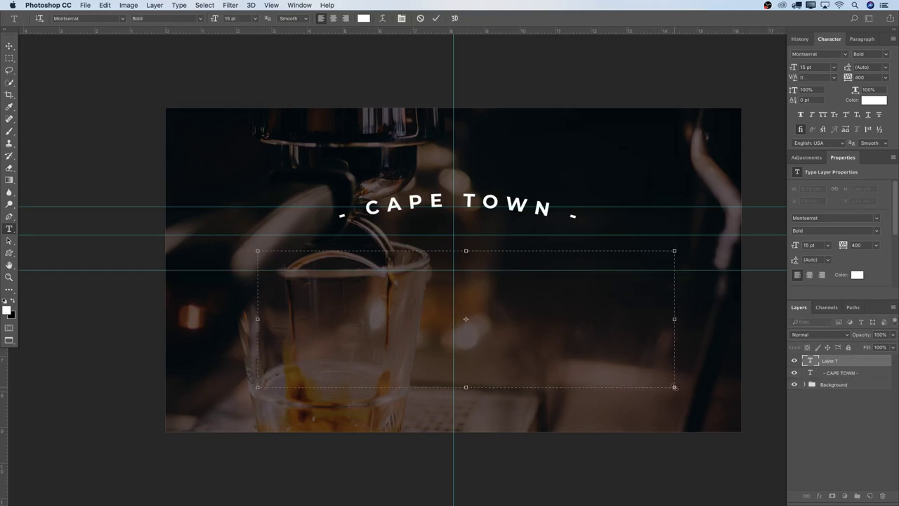
type("Woos")
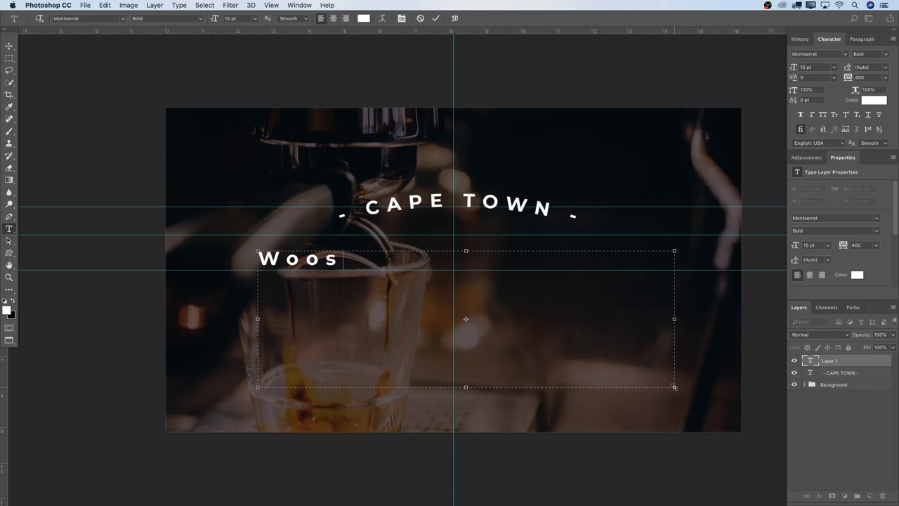
key("BackSpace")
key("BackSpace")
key("BackSpace")
key("BackSpace")
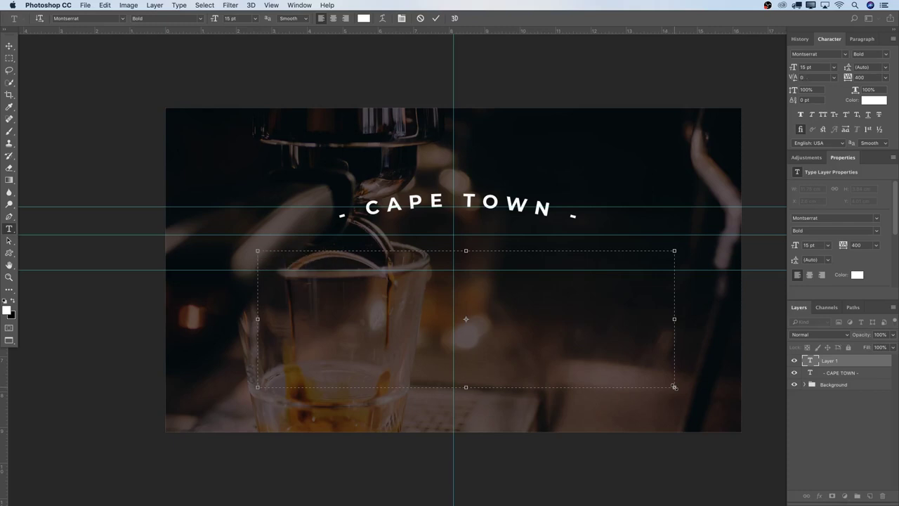
type("WOODSTOCK")
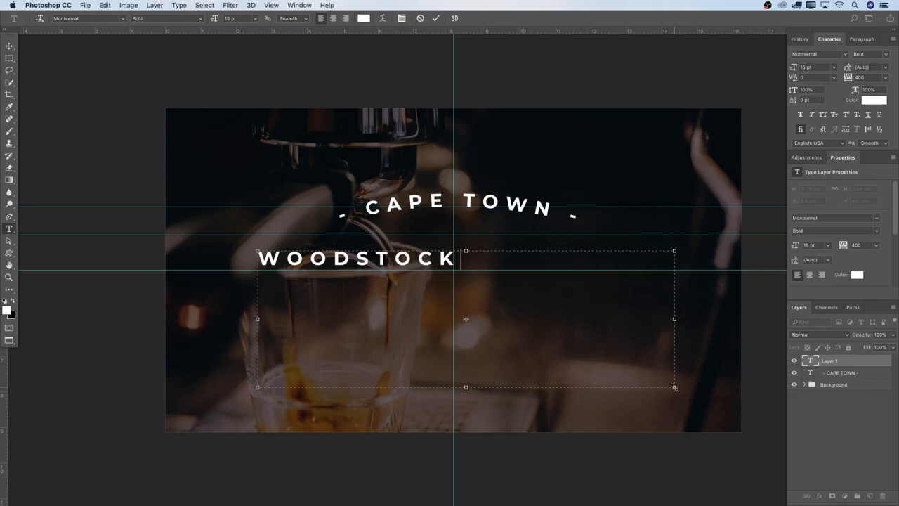
key("super+a")
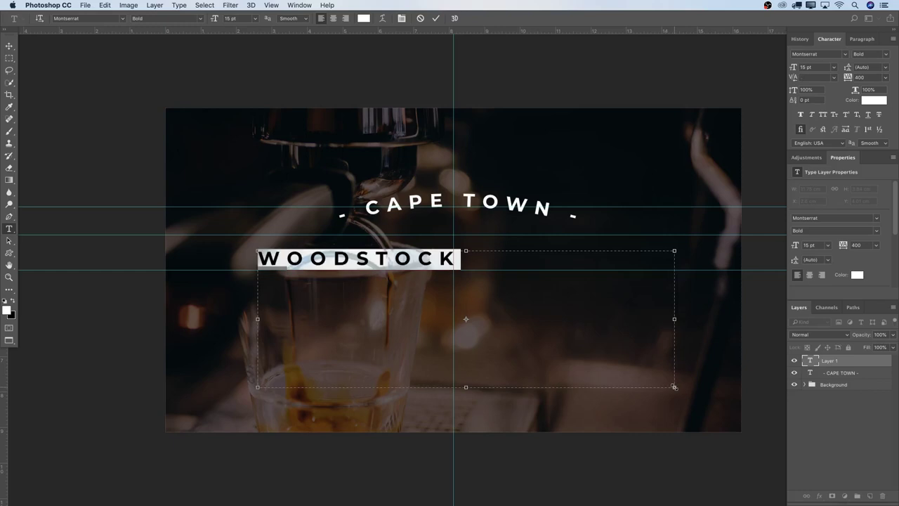
left_click_drag(484, 261, 238, 255)
mouse_move(301, 264)
Step: Set WOODSTOCK to Gobold High 48 pt, white, with tracking 200, and commit it
left_click(113, 18)
type("GO")
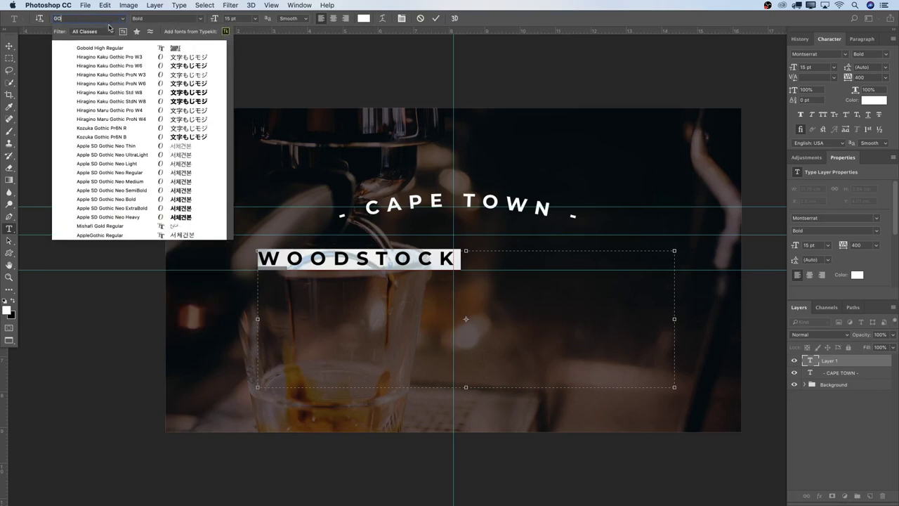
left_click(107, 48)
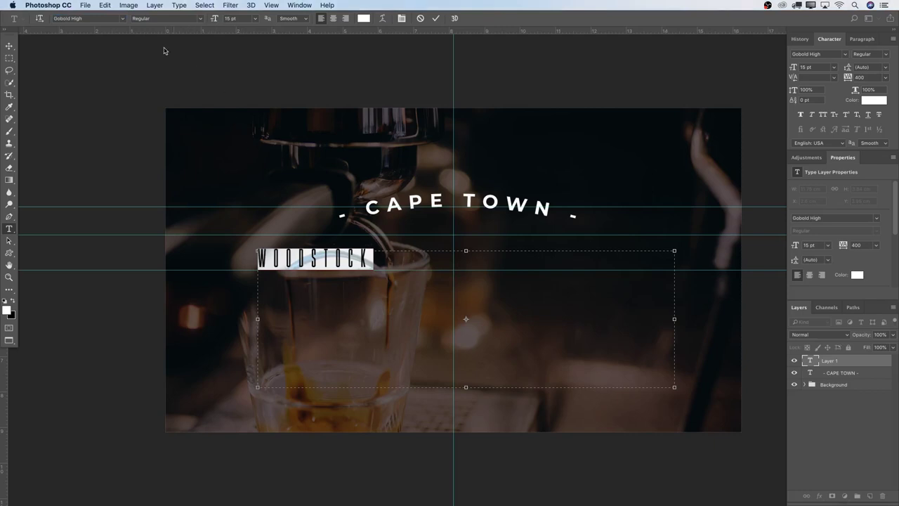
left_click(210, 18)
type("48")
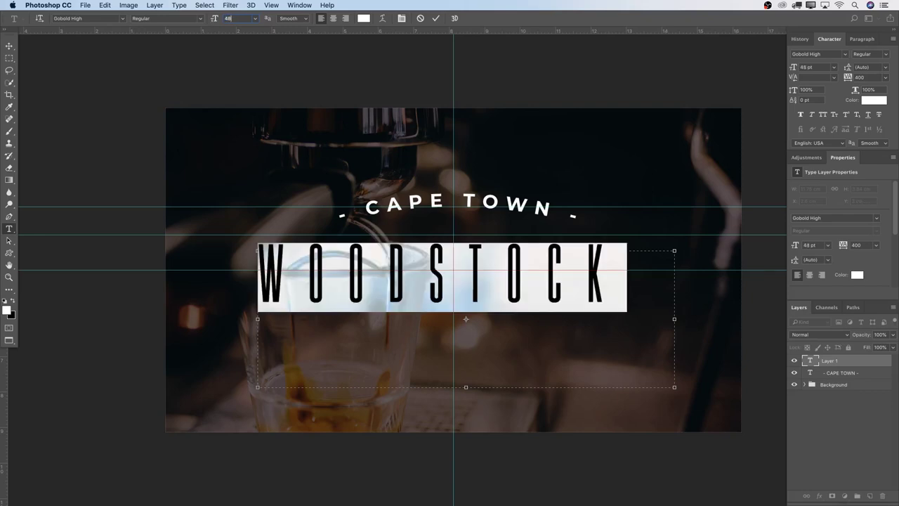
left_click(363, 18)
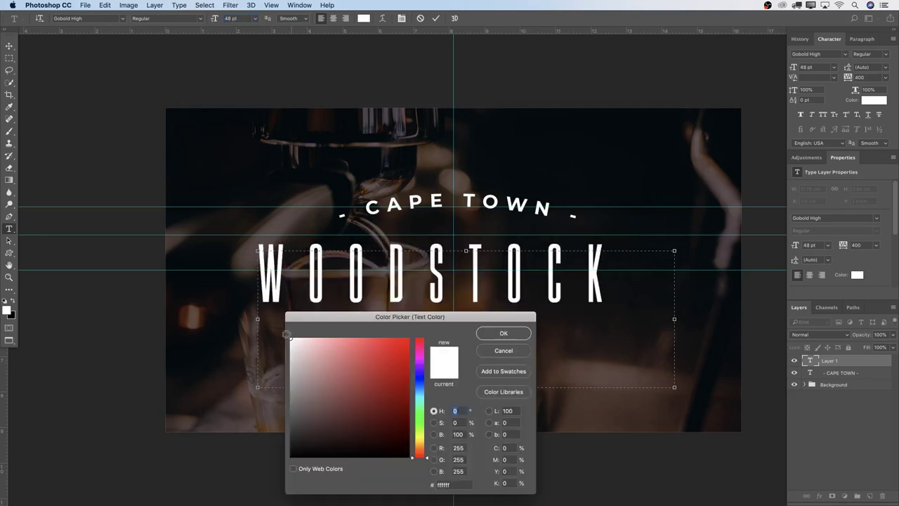
left_click(492, 335)
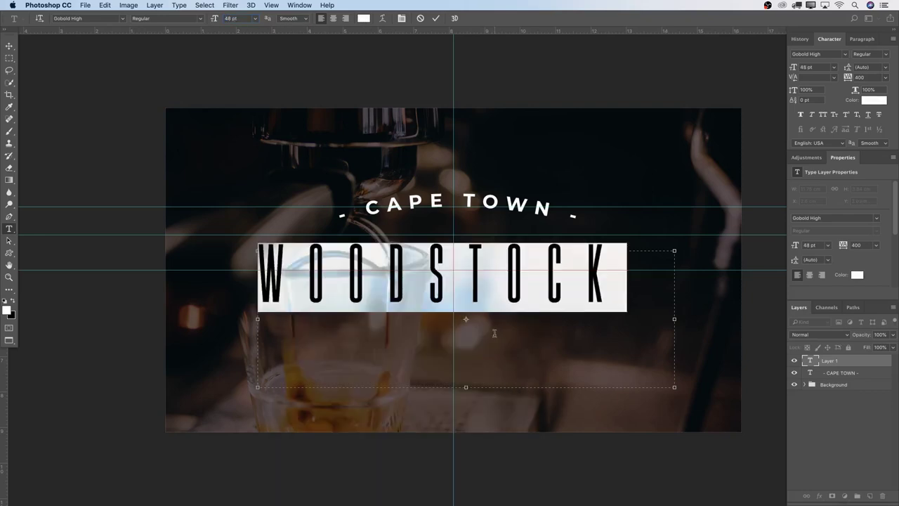
left_click(848, 77)
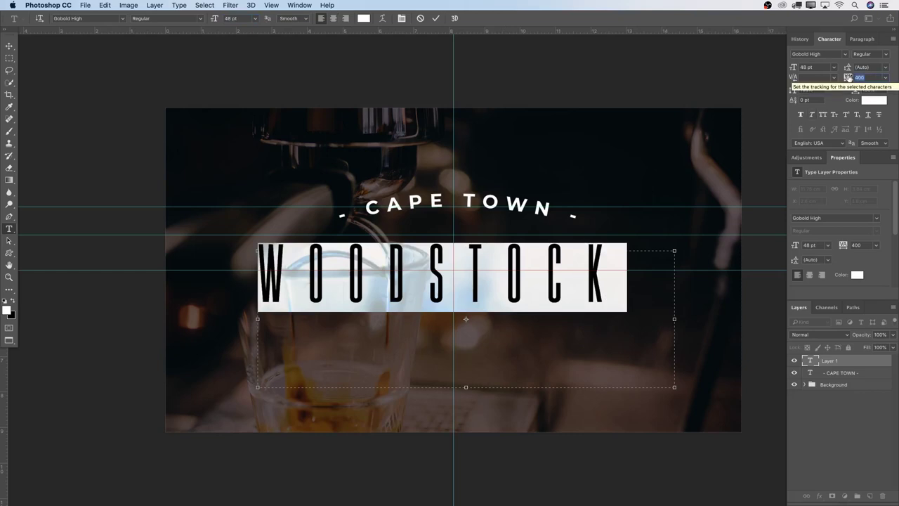
type("200")
key("Return")
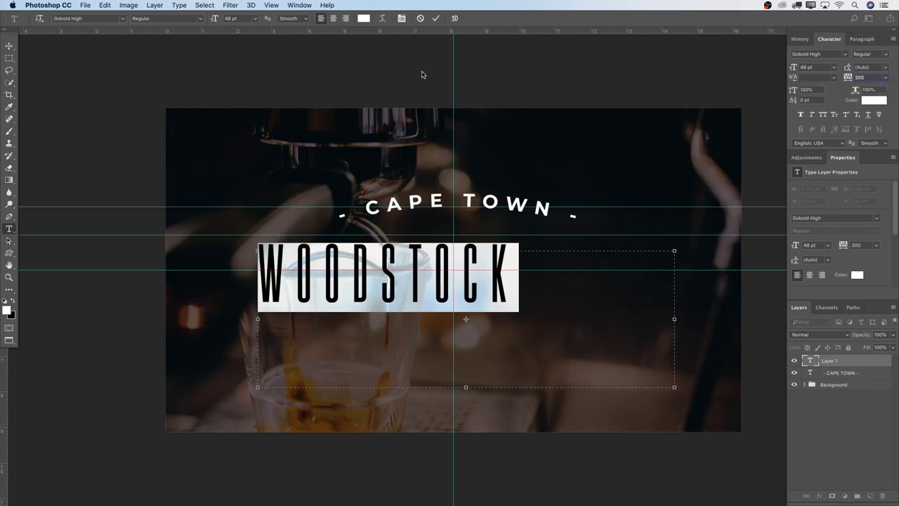
left_click(435, 18)
Step: Shift WOODSTOCK right to centre it under CAPE TOWN and preview without panels
left_click(10, 45)
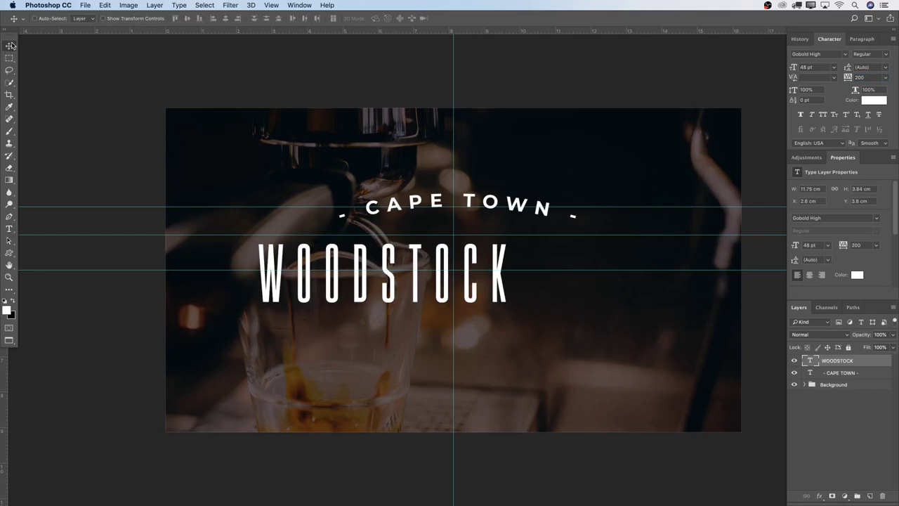
left_click_drag(406, 264, 480, 261)
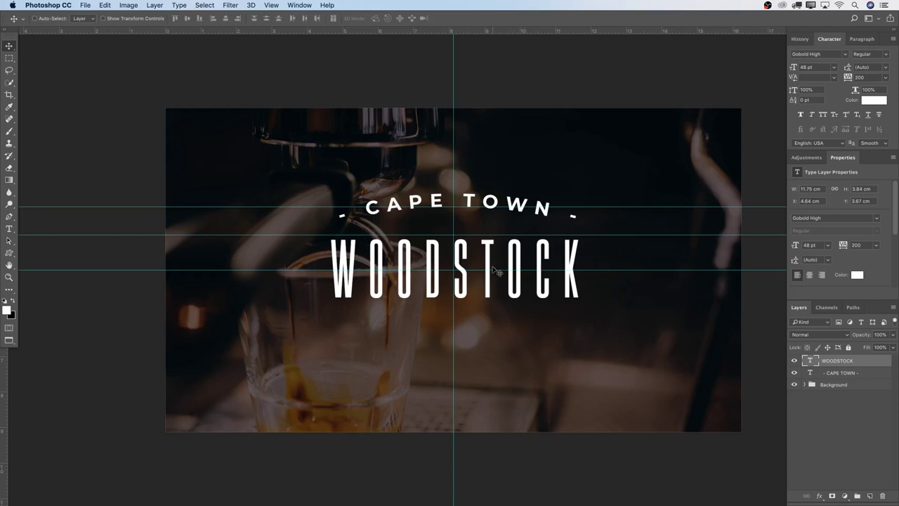
key("Tab")
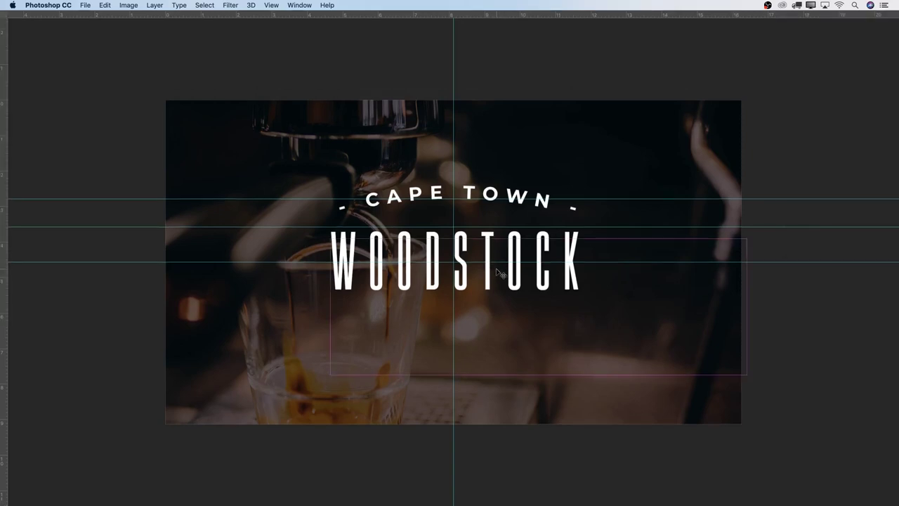
key("Tab")
Step: Correct the misspelled letters so the title reads WOODSTOCK, and commit the edit
key("t")
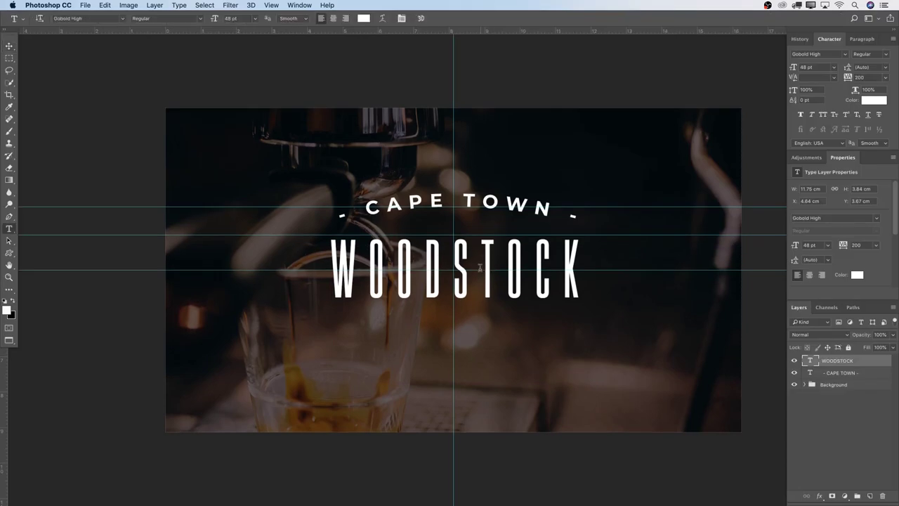
left_click(481, 268)
left_click_drag(535, 263, 381, 262)
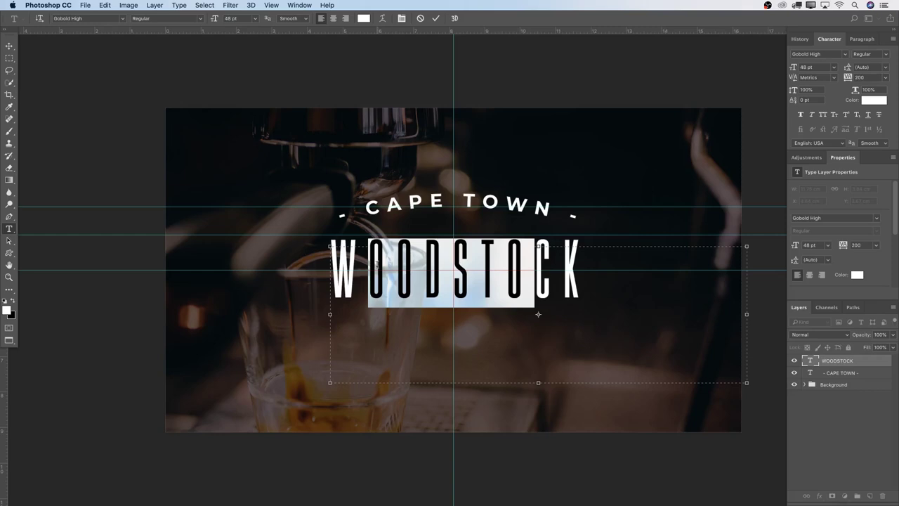
type("ooF")
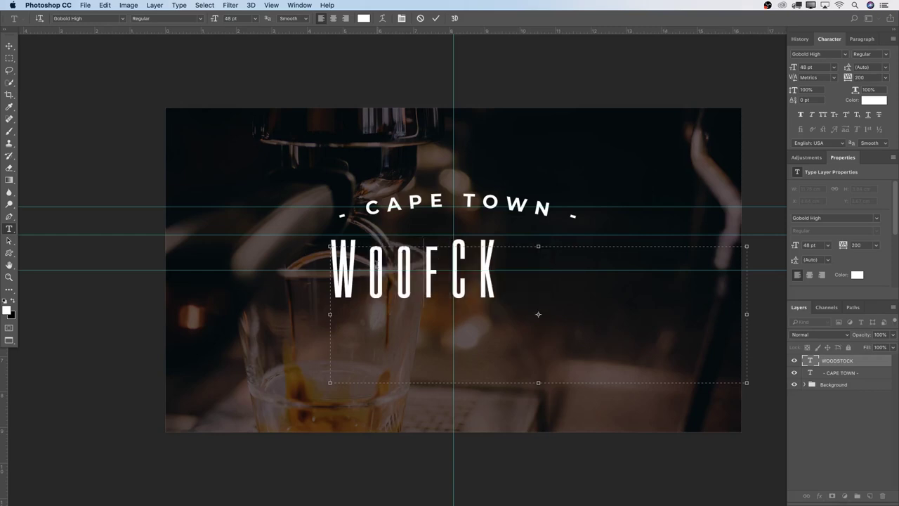
key("BackSpace")
type("DSTOC")
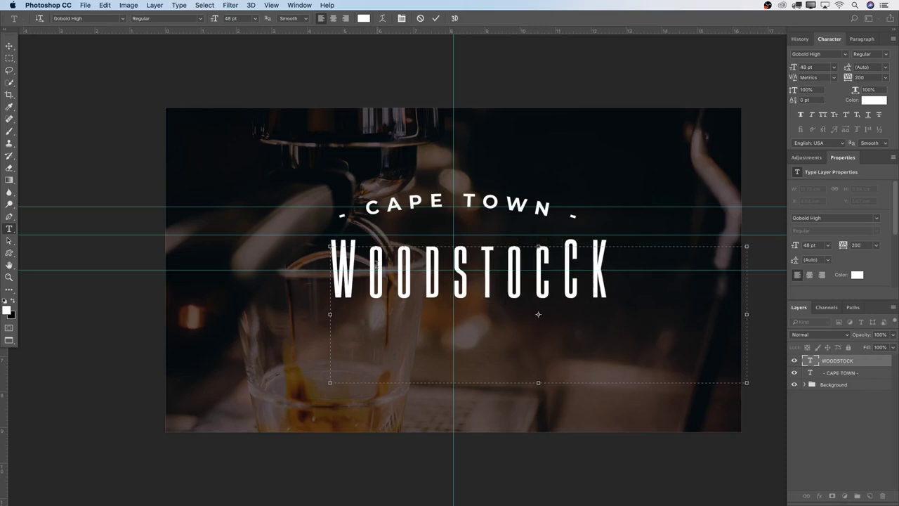
key("BackSpace")
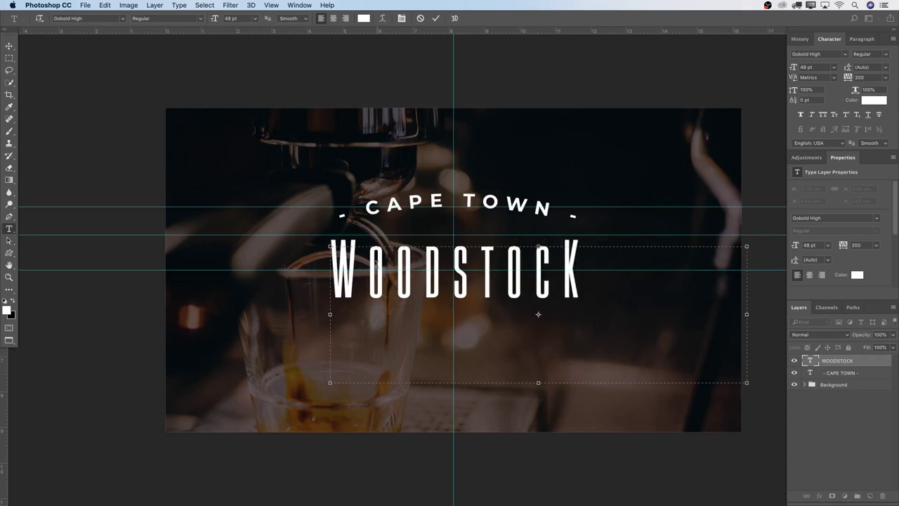
key("ctrl+Return")
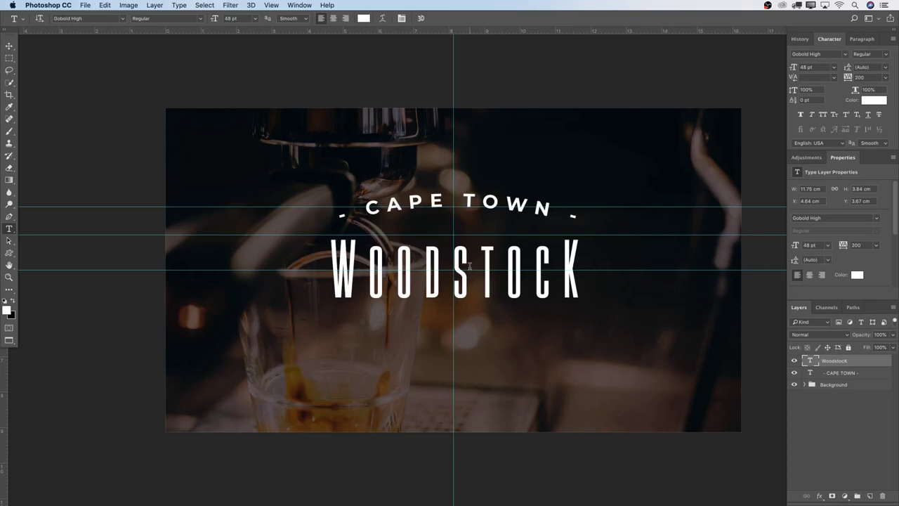
Step: Nudge WOODSTOCK slightly lower and draw an empty text box beneath it
left_click(9, 45)
left_click_drag(521, 263, 519, 267)
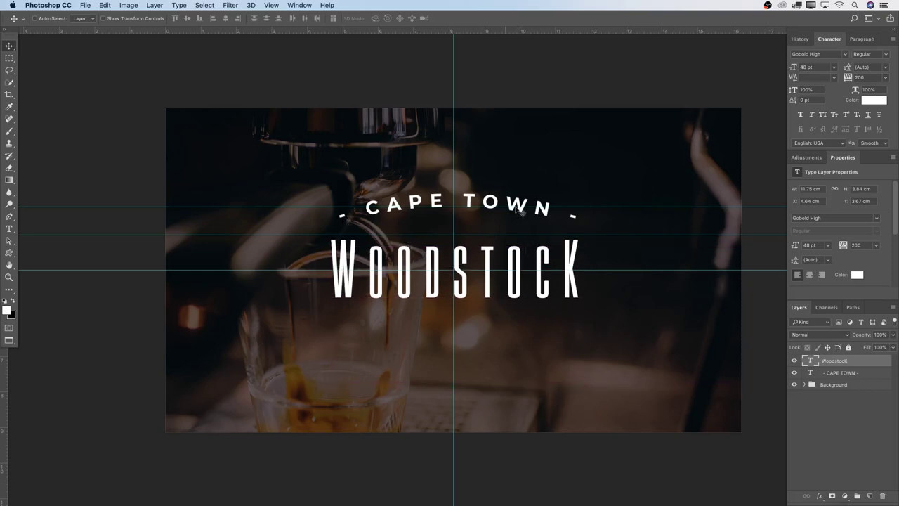
left_click_drag(571, 263, 570, 263)
left_click_drag(352, 243, 352, 244)
key("t")
left_click_drag(330, 334, 618, 379)
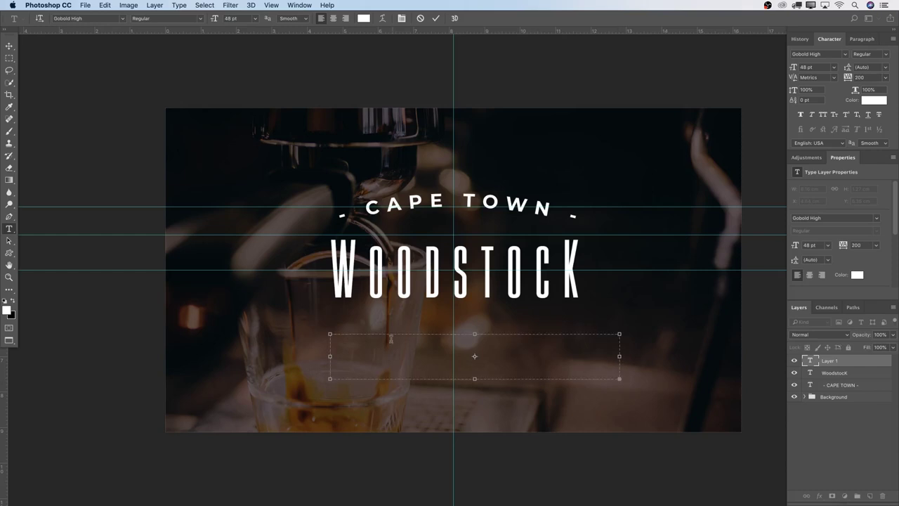
Step: Set the new text to 18 pt, fix the typo so it reads 'Coffee Roastery', and select the line
left_click_drag(219, 19, 203, 22)
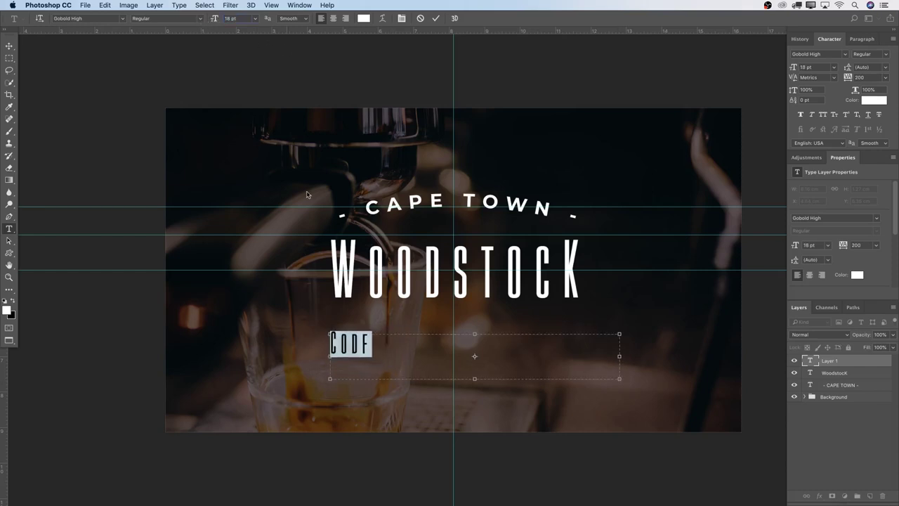
left_click(386, 340)
left_click_drag(374, 345, 351, 344)
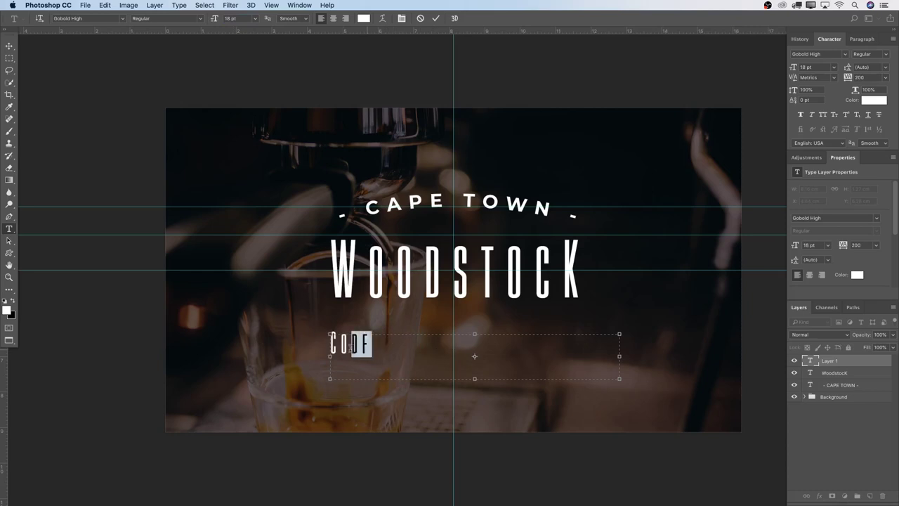
key("BackSpace")
type("ffee")
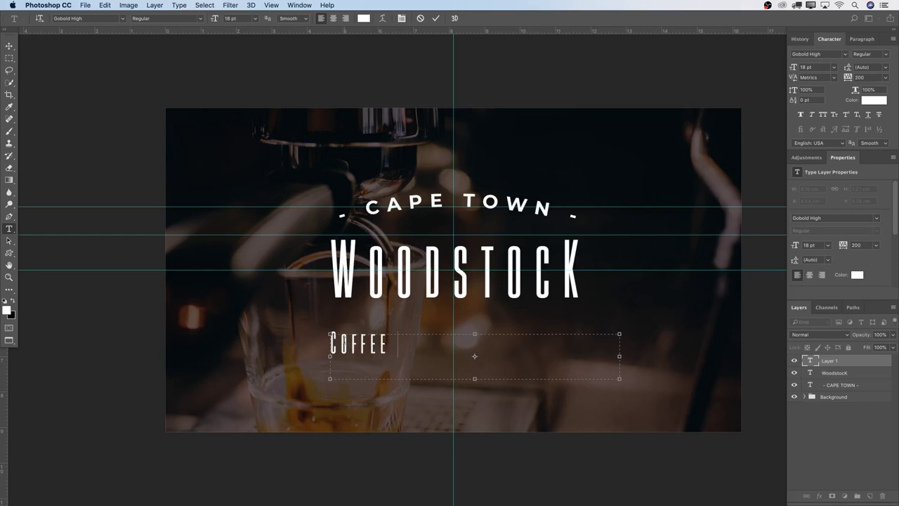
type(" Roastery")
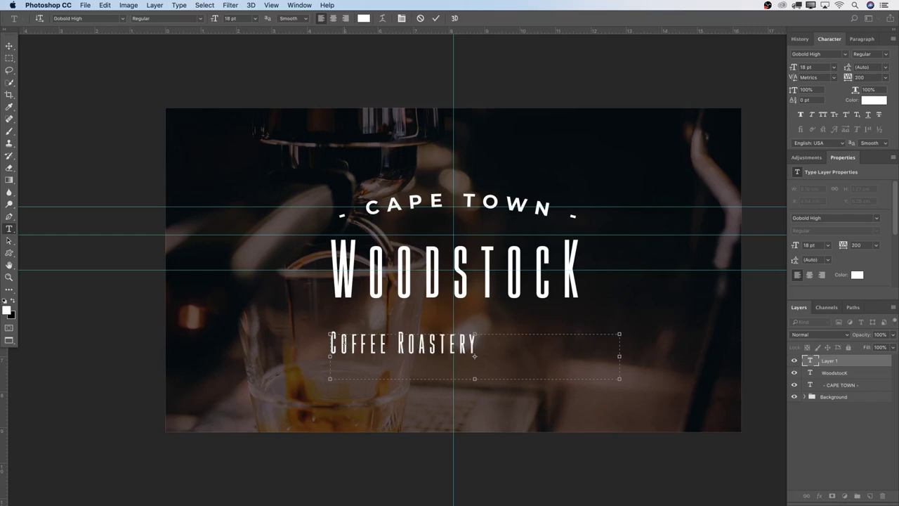
triple_click(344, 342)
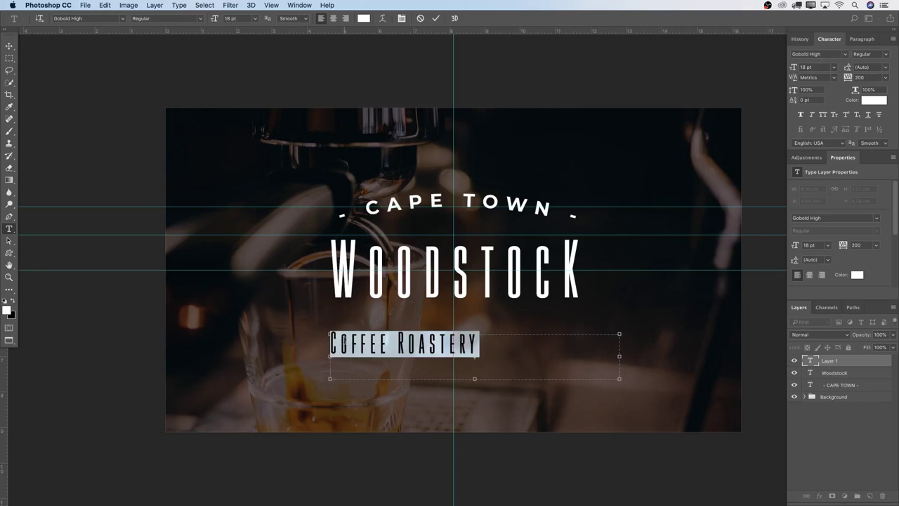
left_click(112, 18)
Step: Restyle Coffee Roastery in Thirsty Script Extrabold Demo, 15 pt, tracking 0, and commit it
type("thi")
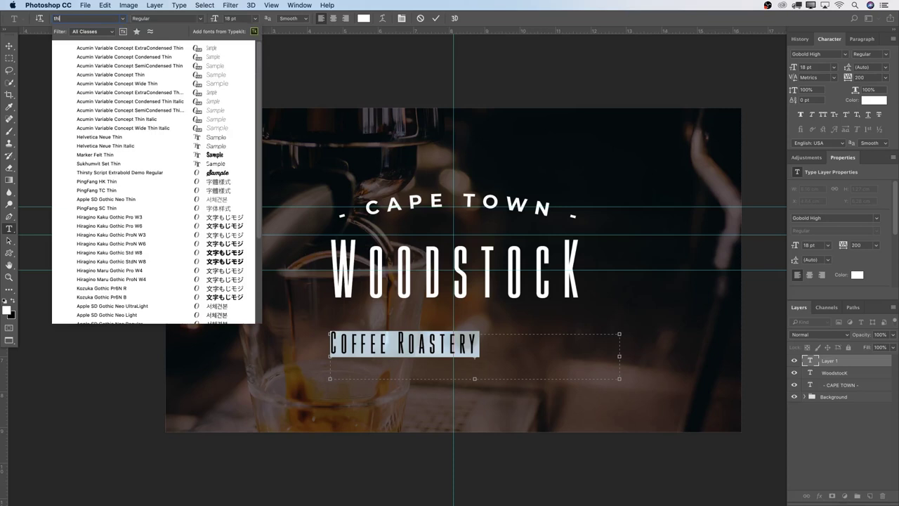
left_click(138, 177)
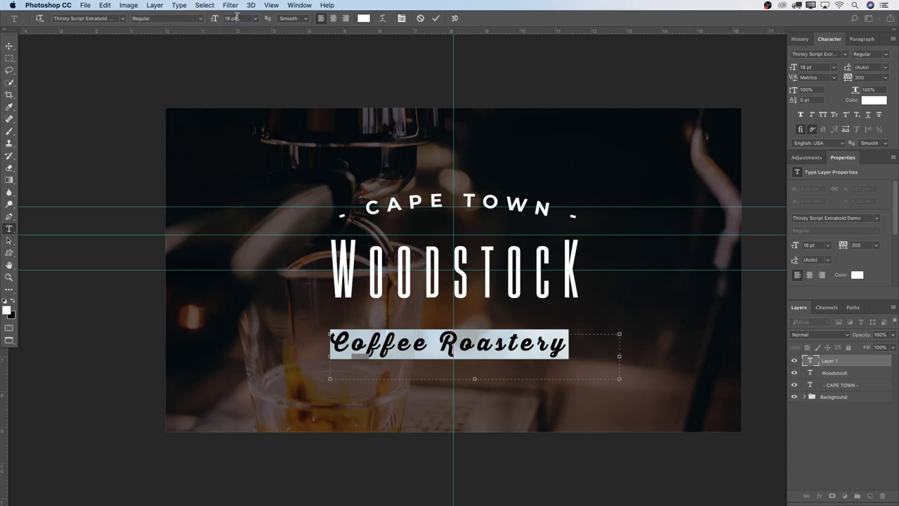
left_click(214, 18)
type("15")
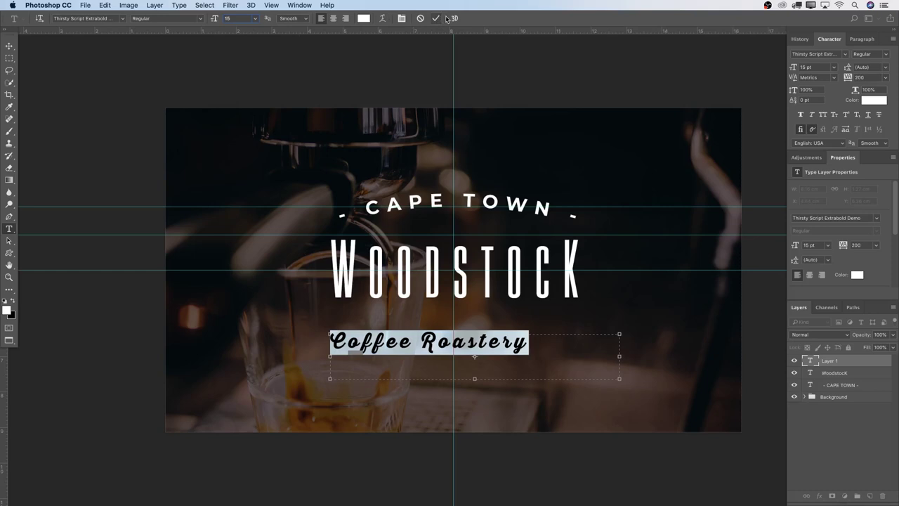
left_click(850, 79)
type("0")
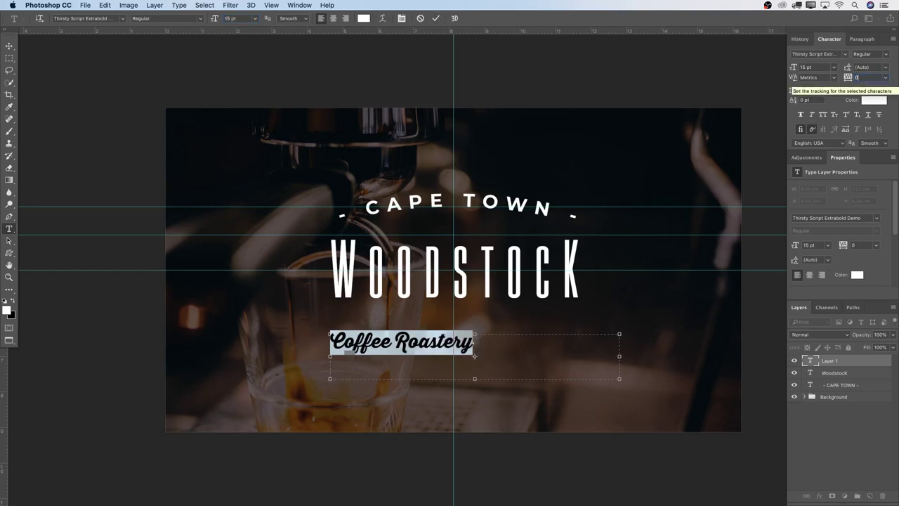
key("super+Return")
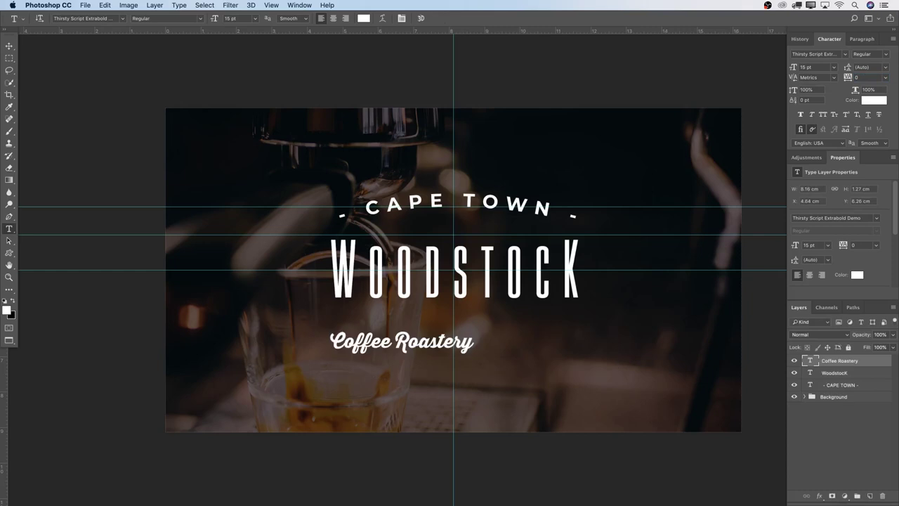
Step: Move Coffee Roastery so it sits centred beneath WOODSTOCK
key("v")
left_click_drag(426, 344, 484, 332)
key("Up")
key("Up")
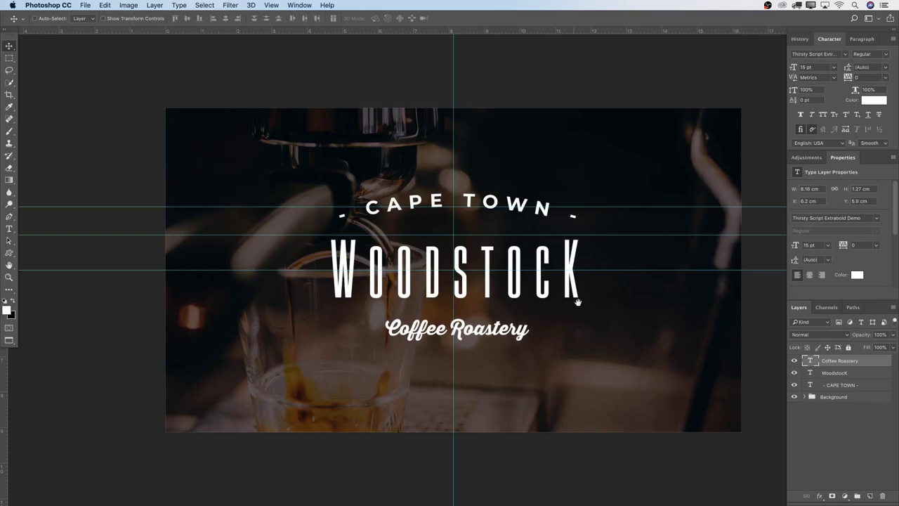
scroll(582, 260, "right", 2)
scroll(582, 261, "down", 1)
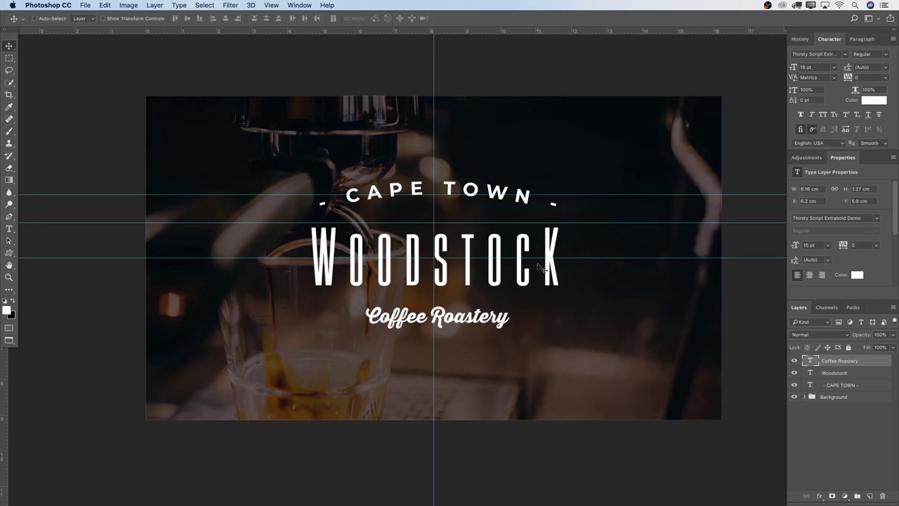
left_click(807, 398)
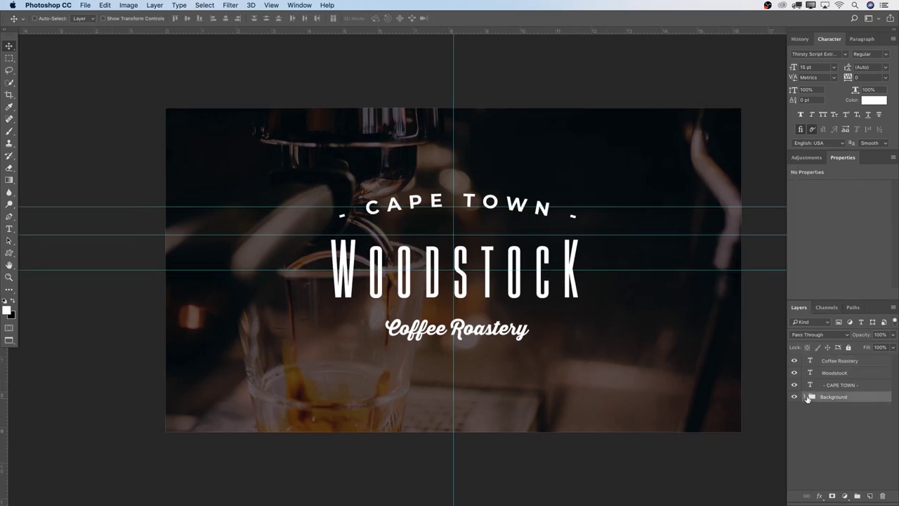
Step: Lower the Tut4 espresso photo layer's opacity from 30% to 24% inside the Background group
left_click(805, 397)
left_click(849, 421)
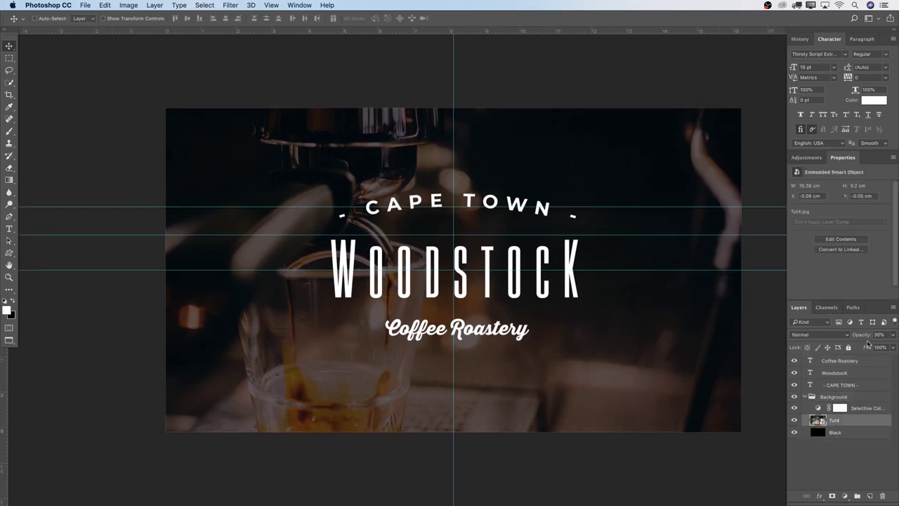
left_click_drag(863, 335, 858, 338)
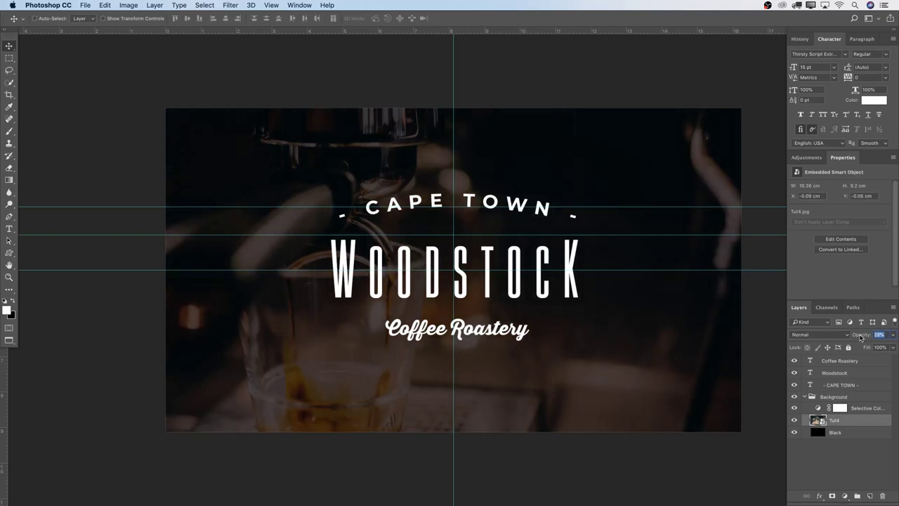
left_click(805, 397)
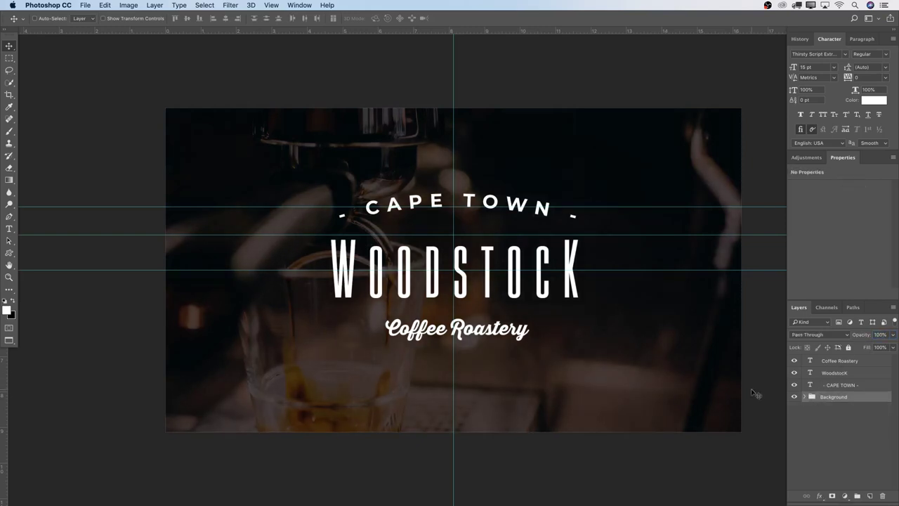
left_click_drag(625, 366, 620, 358)
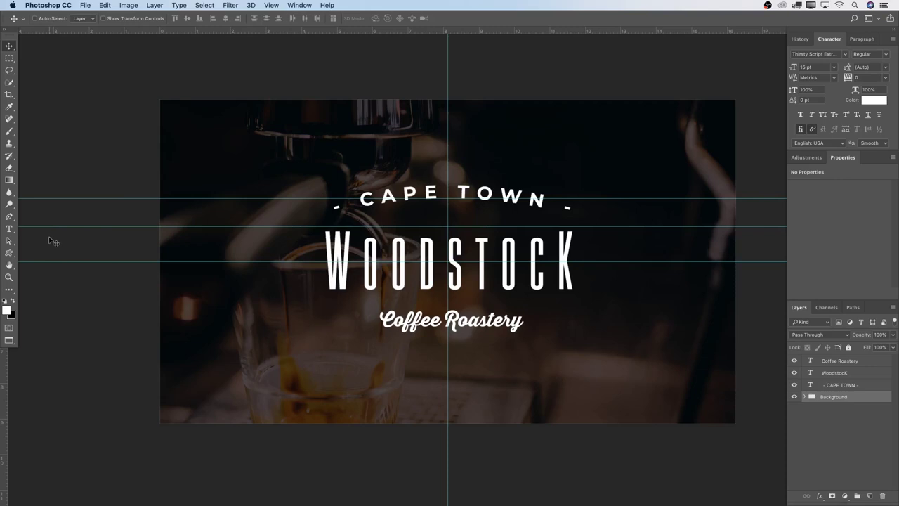
key("t")
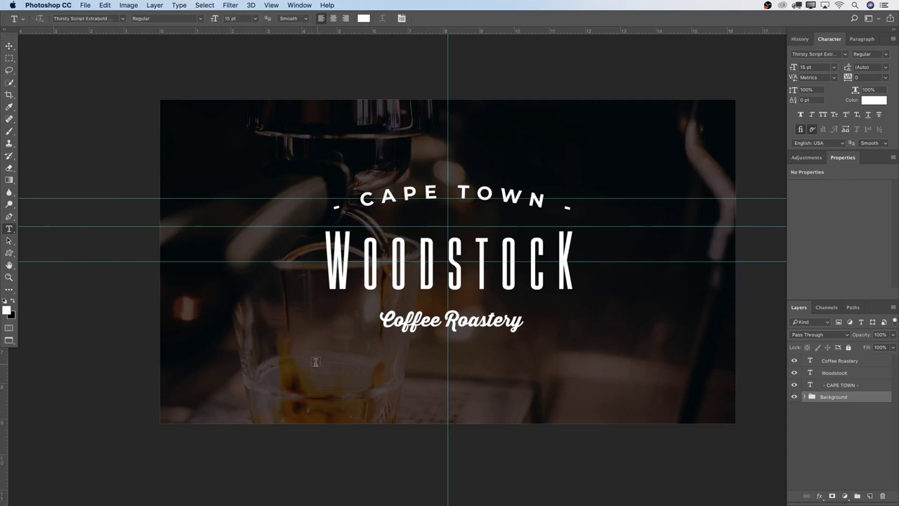
Step: Add a text box near the bottom reading SINCE 1972 and select its text
left_click_drag(315, 362, 647, 401)
type("SI")
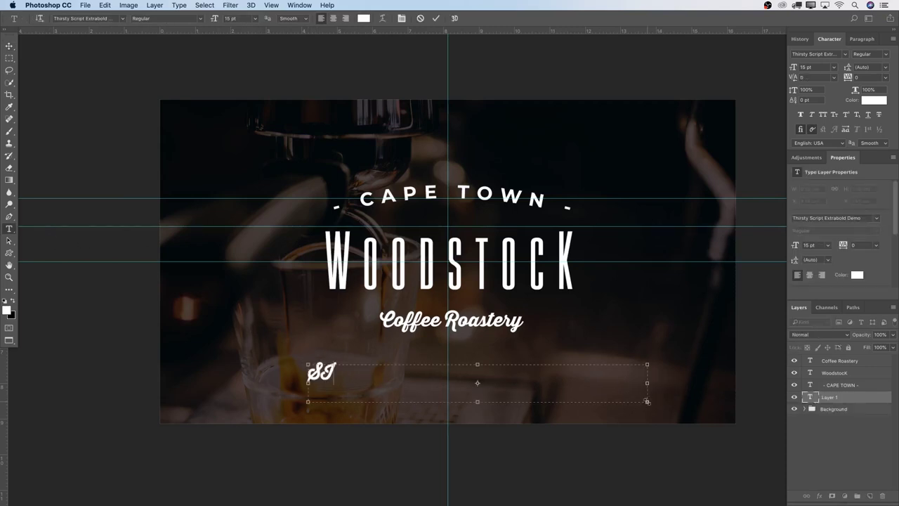
type("C")
key("BackSpace")
key("BackSpace")
key("BackSpace")
type("SINCE")
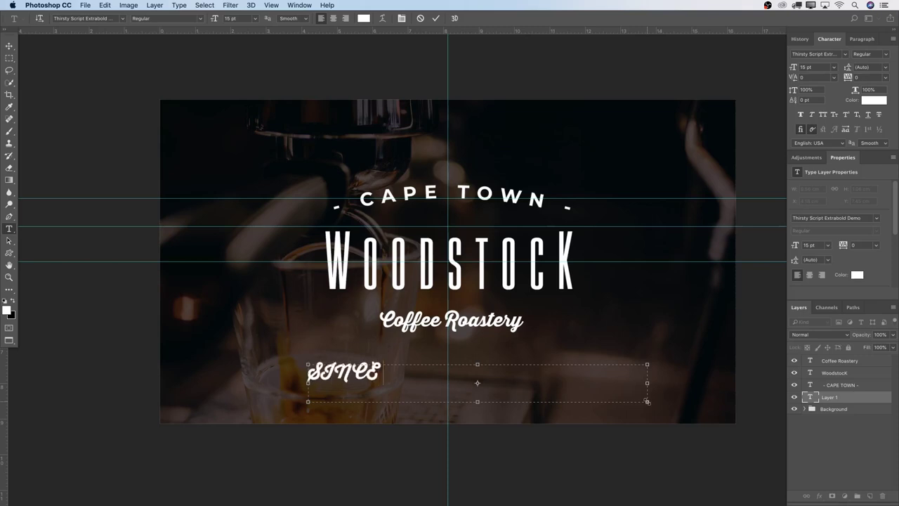
type(" 1972")
key("super+a")
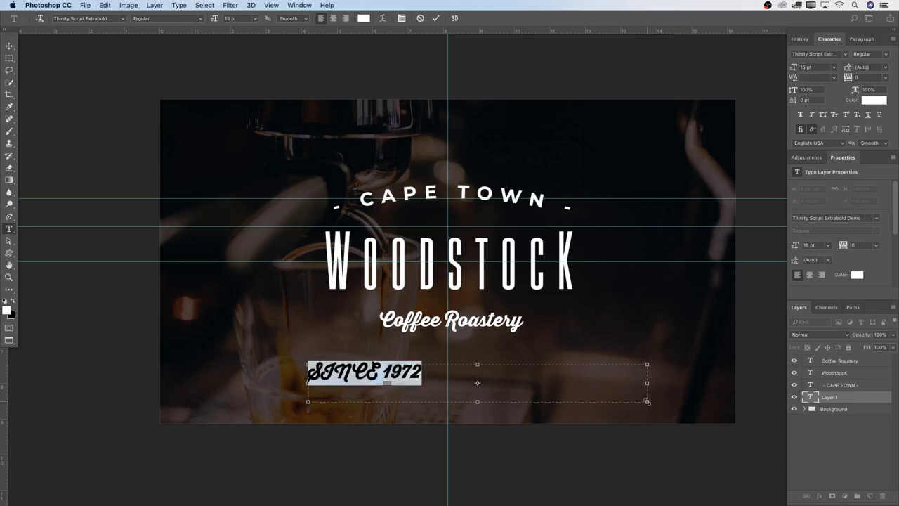
Step: Set SINCE 1972 to Montserrat Bold at 8 pt
left_click(120, 19)
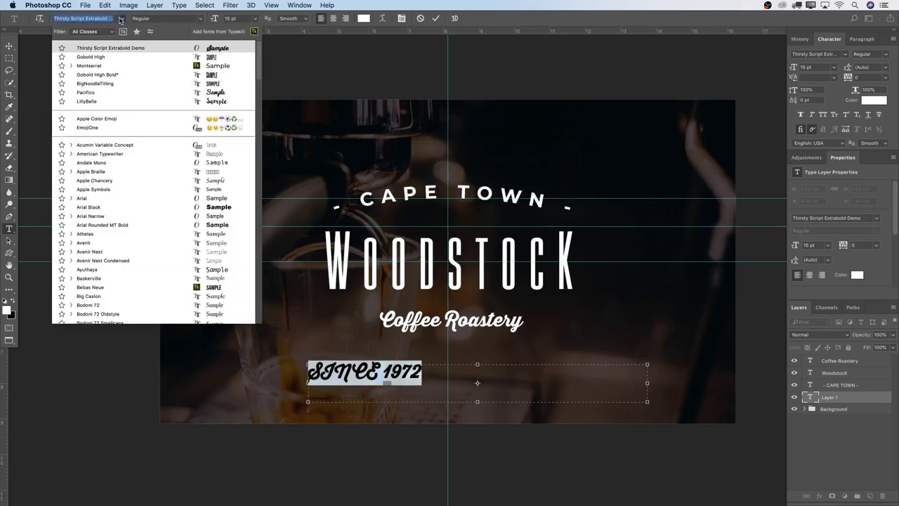
left_click(103, 66)
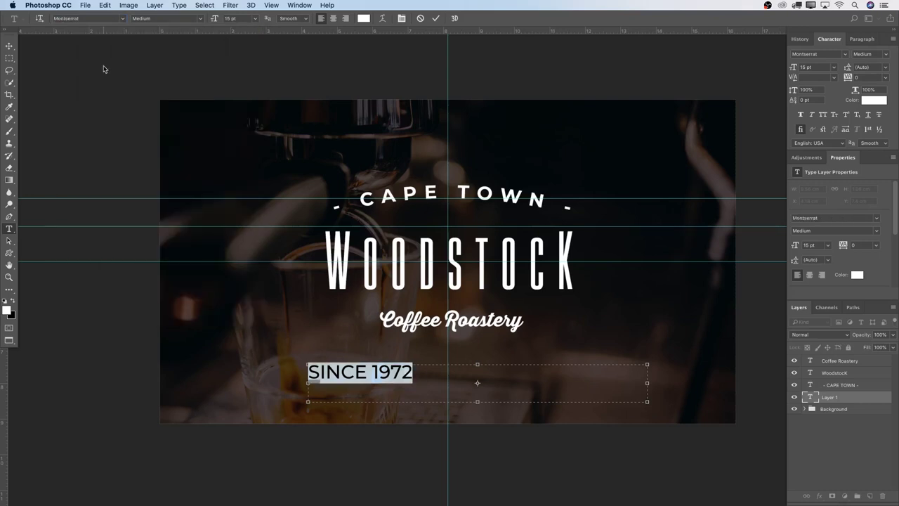
left_click(200, 20)
left_click(175, 28)
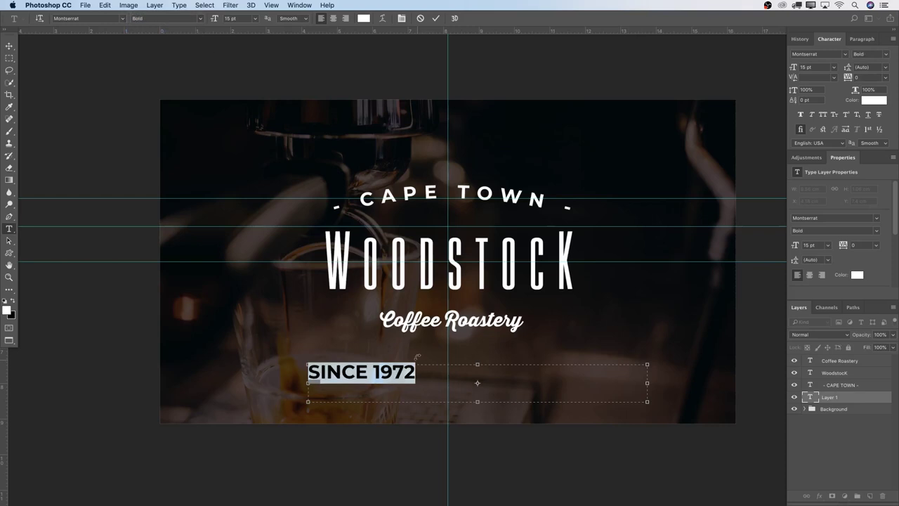
left_click(238, 17)
type("7")
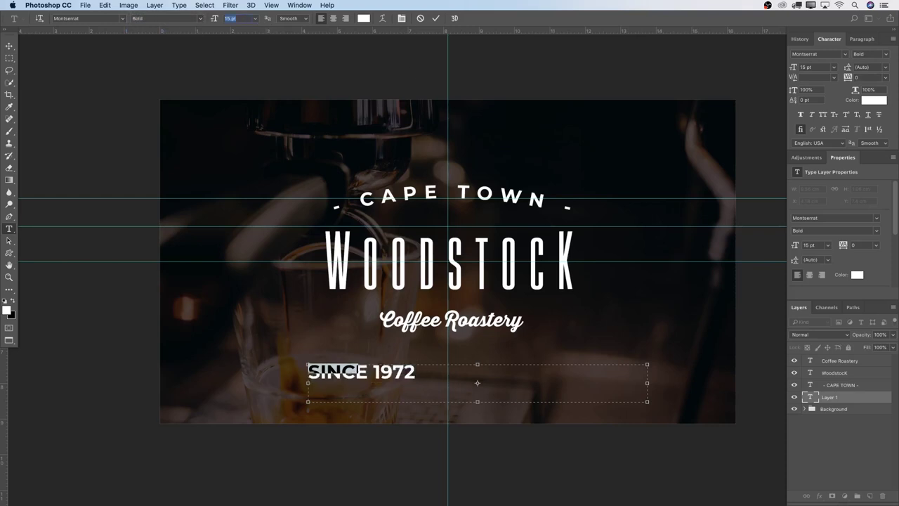
key("Up")
key("Up")
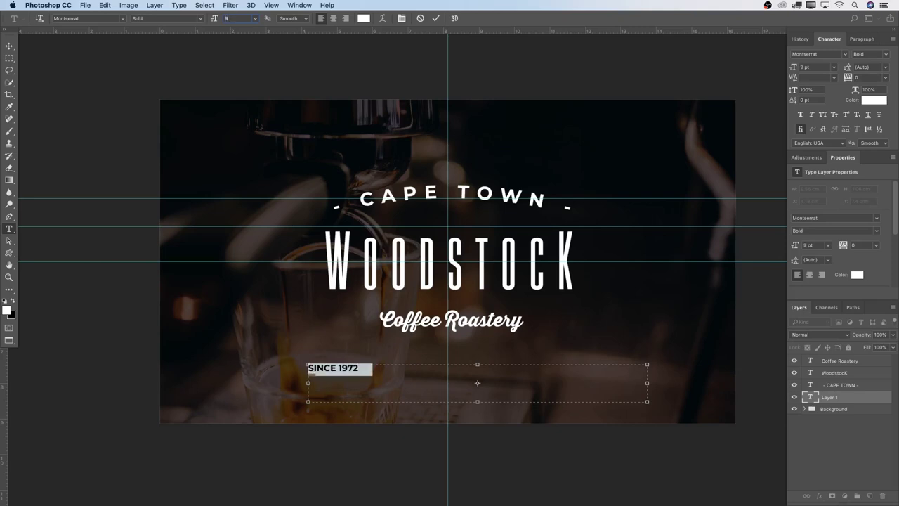
key("Down")
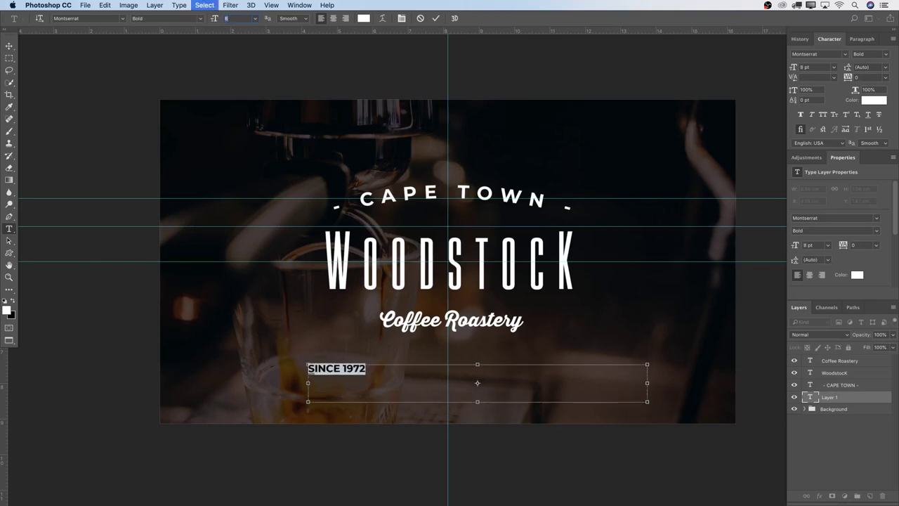
Step: Widen the tracking to 500, commit, and centre SINCE 1972 beneath Coffee Roastery
left_click(864, 76)
left_click_drag(848, 79, 892, 79)
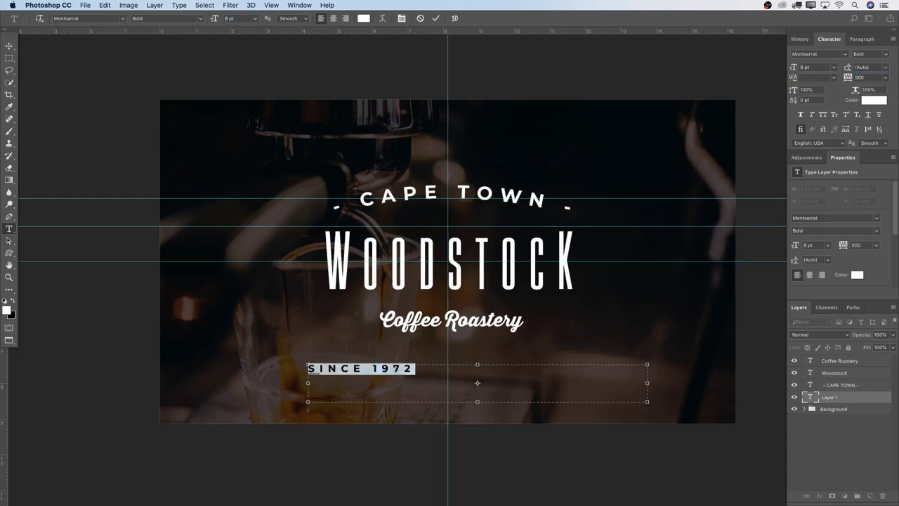
key("super+Return")
key("v")
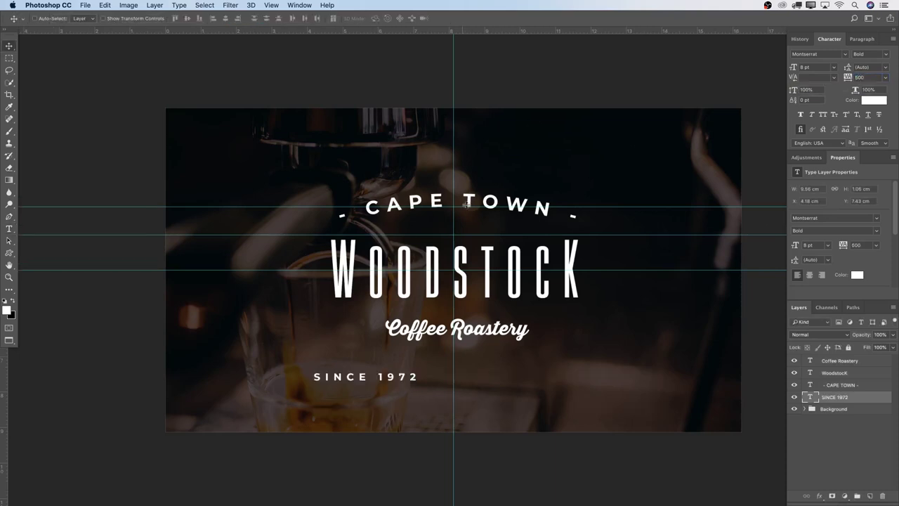
left_click_drag(409, 385, 496, 363)
Step: Group the CAPE TOWN, WOODSTOCK, Coffee Roastery and SINCE 1972 layers into a group named Text
left_click(871, 383, "super")
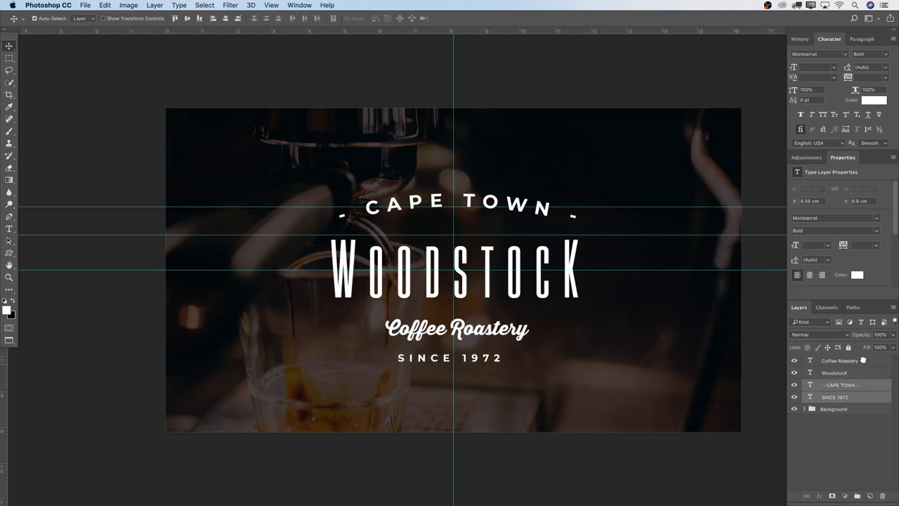
left_click(864, 361, "super")
left_click(861, 372, "super")
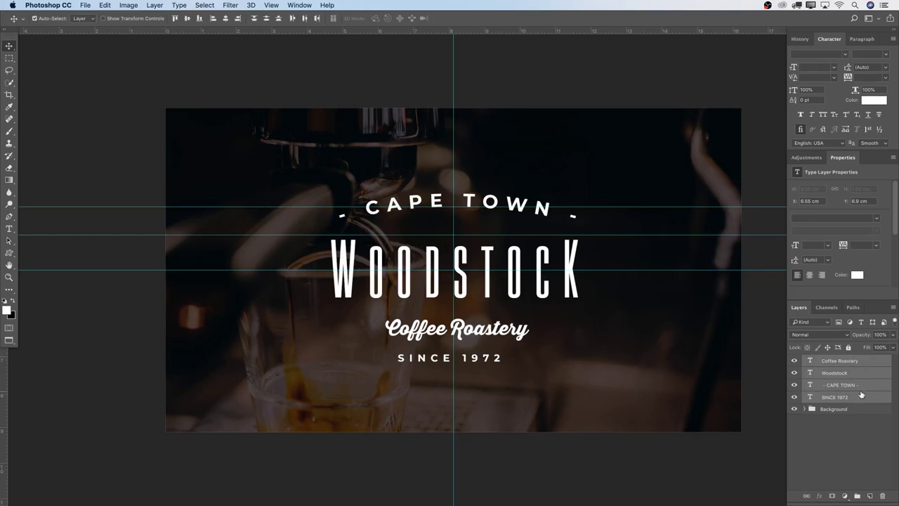
key("super+g")
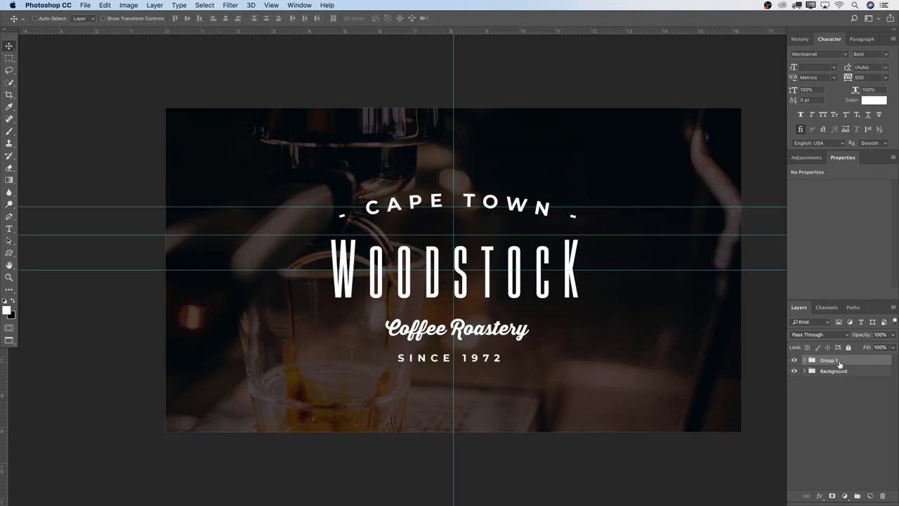
double_click(839, 360)
key("BackSpace")
type("Text")
Step: Fine-tune SINCE 1972's horizontal position inside the Text group with arrow-key nudges
left_click(805, 359)
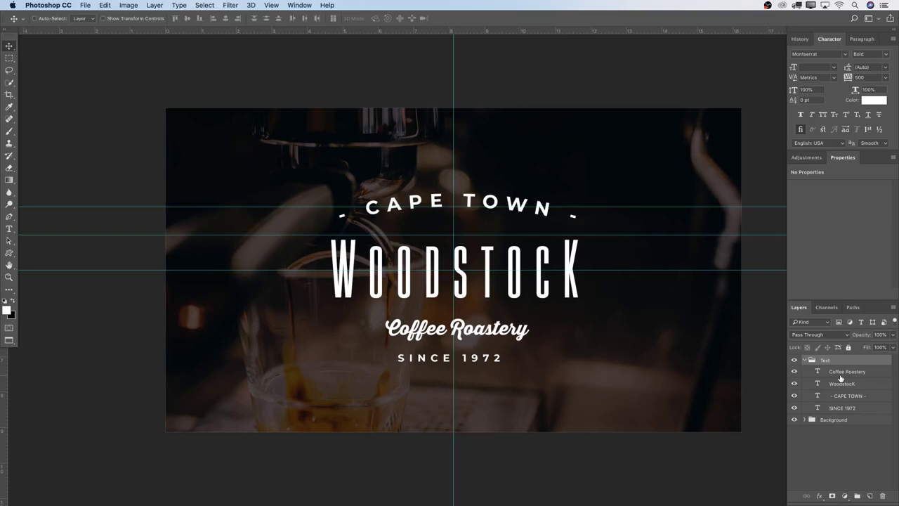
left_click(850, 406)
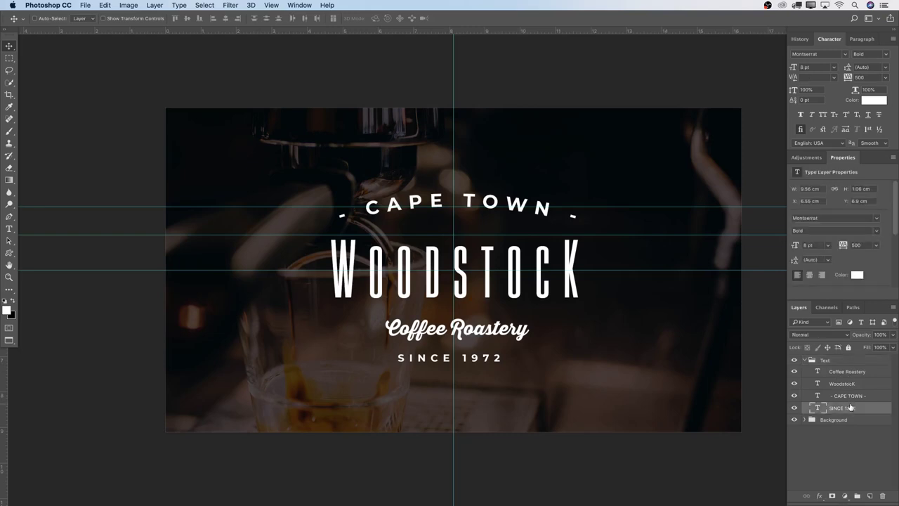
key("Right")
key("Right")
key("Right")
key("Right")
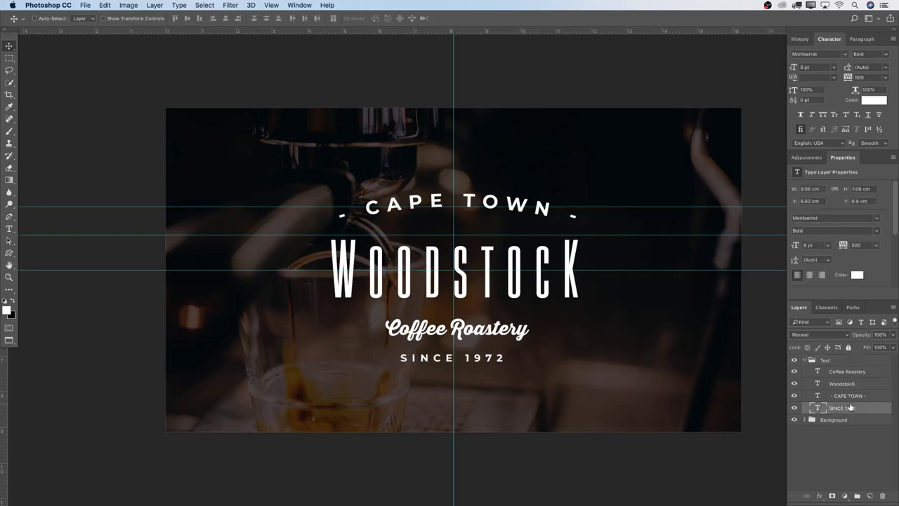
key("Left")
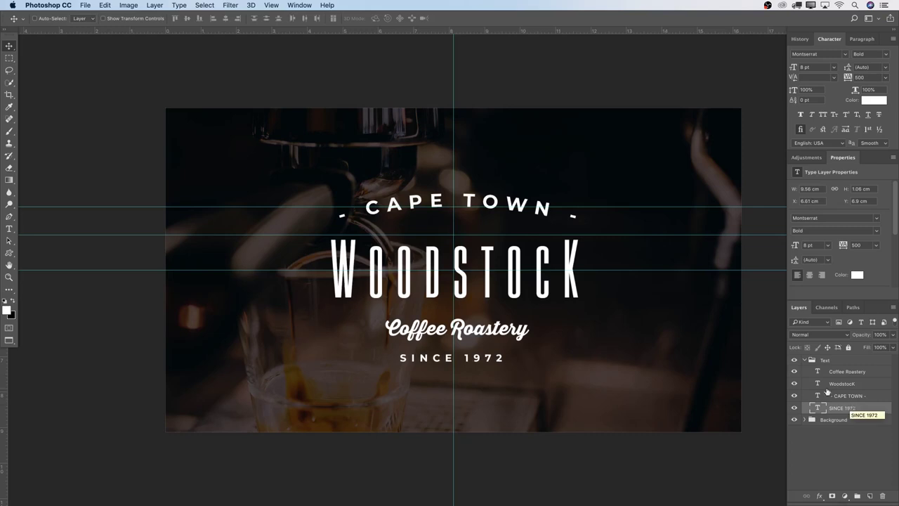
left_click(812, 359)
left_click(804, 359)
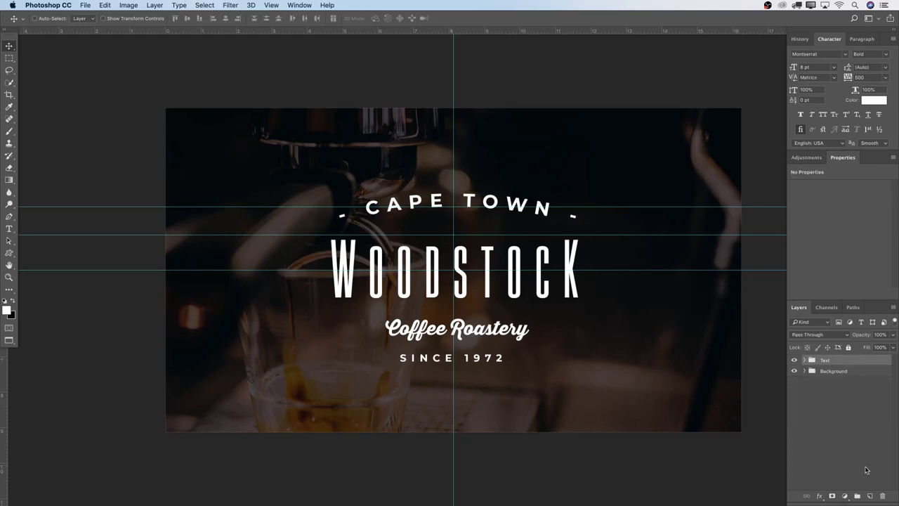
Step: On a new layer, make a tiny elliptical selection left of Coffee
left_click(869, 496)
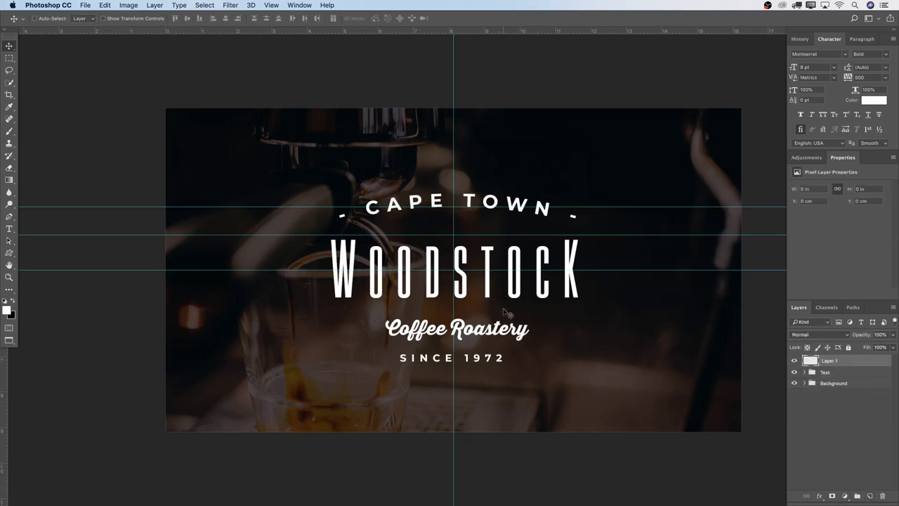
left_click(9, 58)
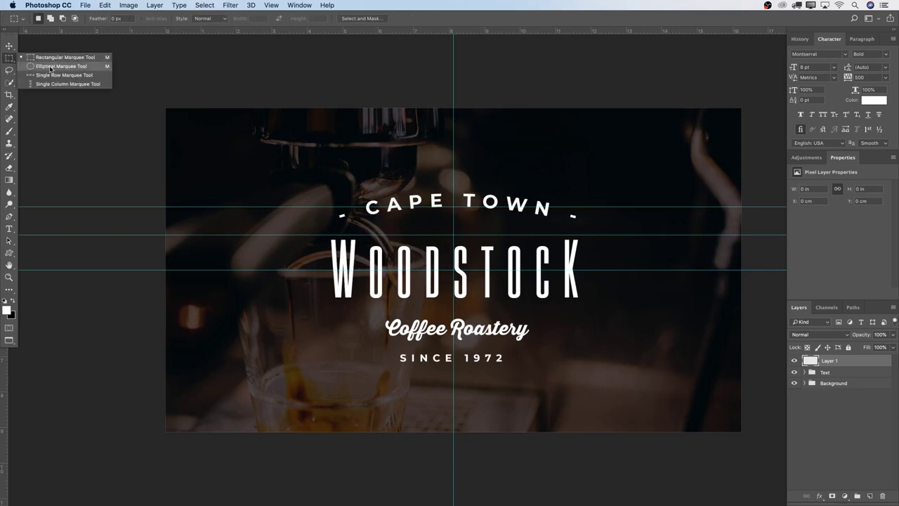
left_click(51, 68)
key("z")
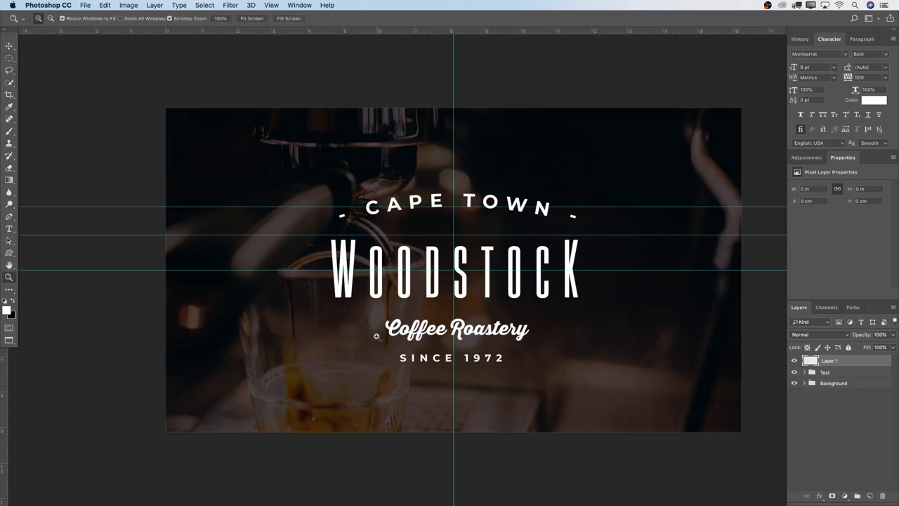
left_click_drag(376, 336, 430, 327)
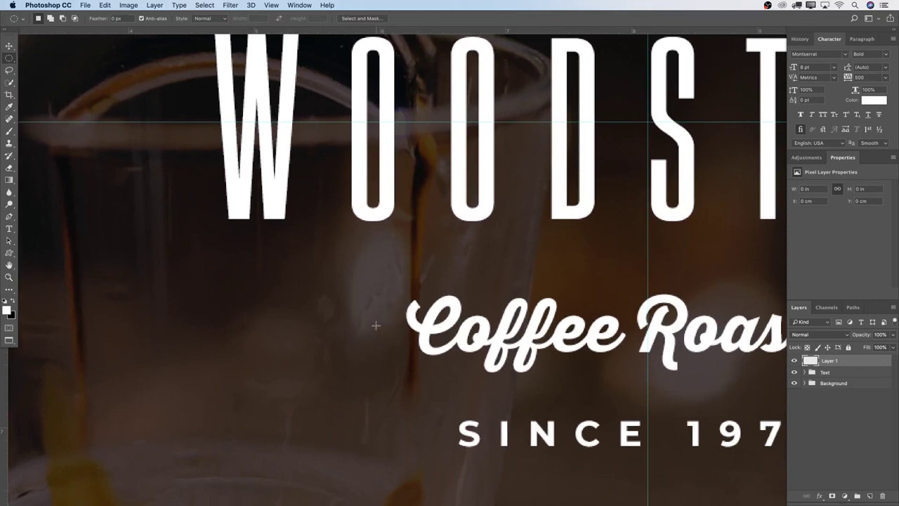
left_click_drag(362, 320, 371, 328)
Step: Fill the circular selection with the white foreground colour
right_click(371, 328)
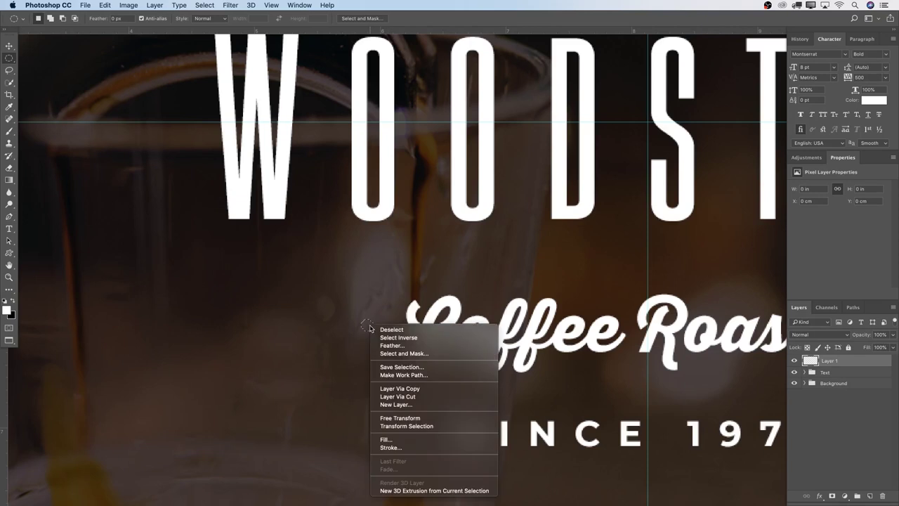
left_click(391, 440)
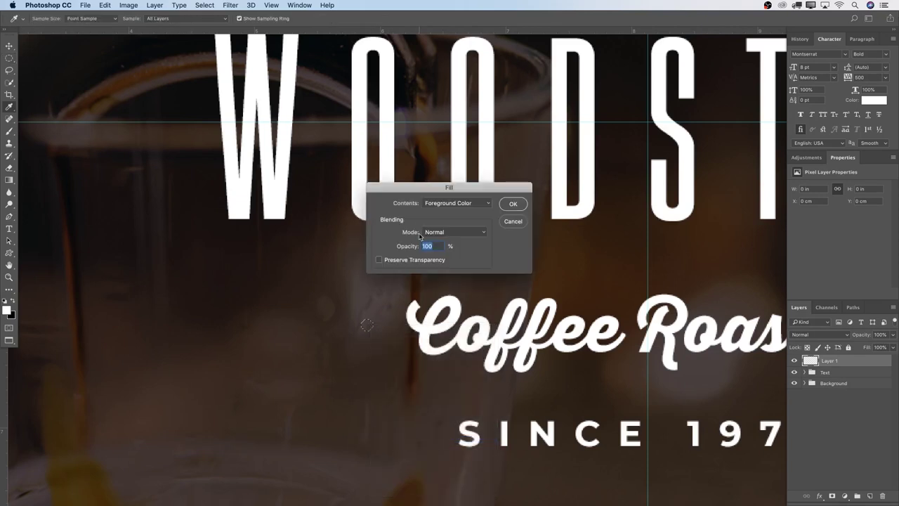
left_click(439, 205)
left_click(360, 220)
left_click(513, 203)
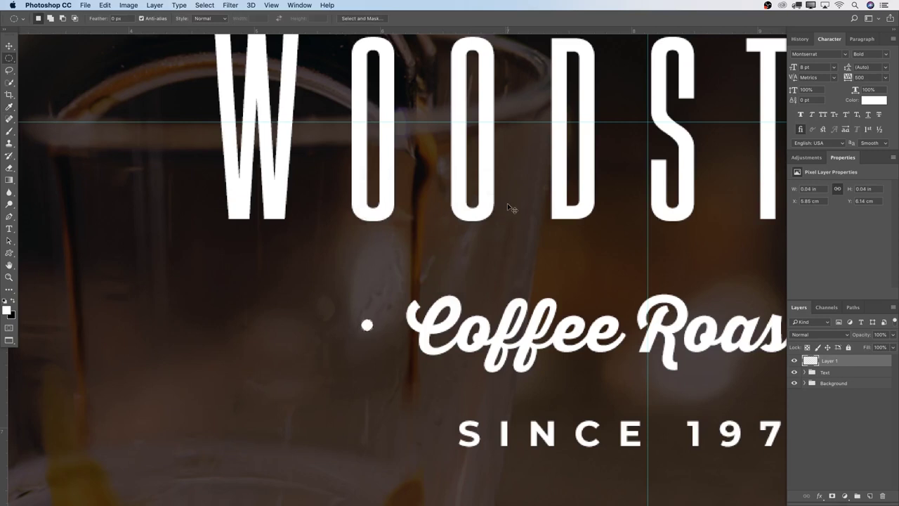
Step: Duplicate the dot layer and place the copy to the right of Roastery
key("z")
left_click_drag(500, 204, 431, 309)
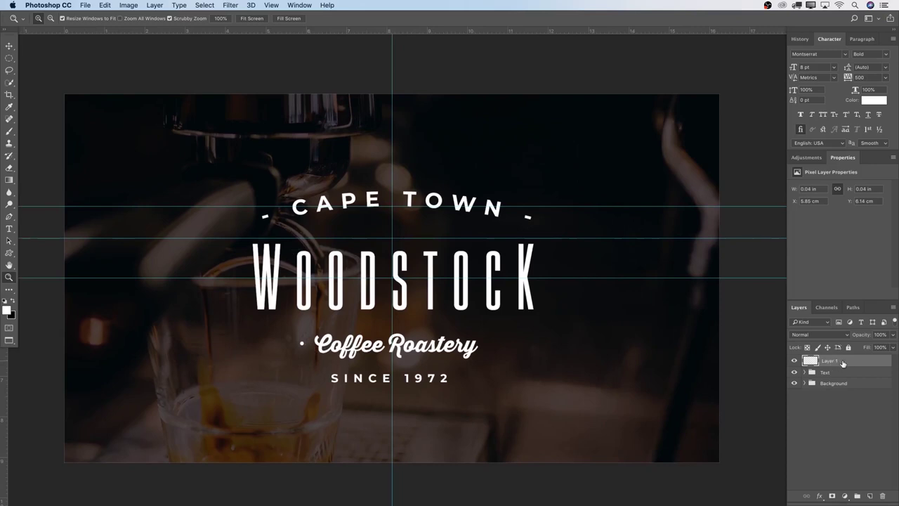
key("super+j")
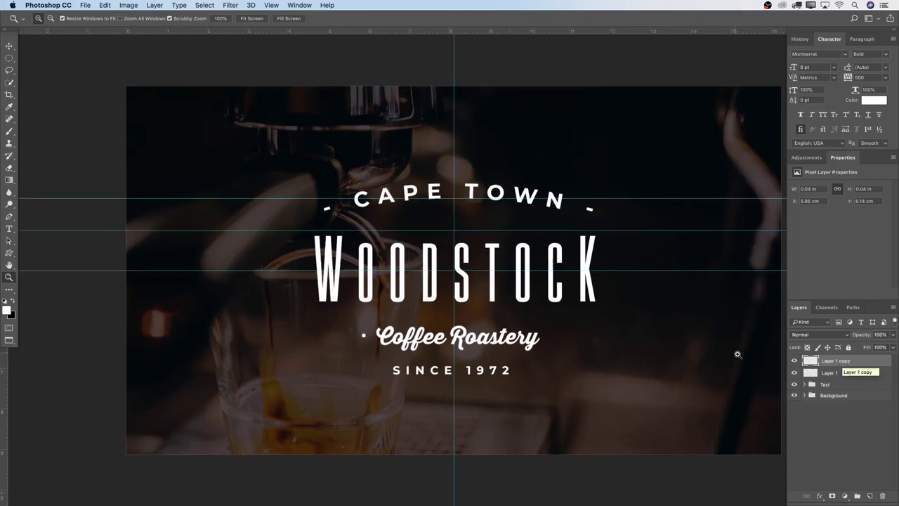
key("v")
left_click_drag(413, 343, 579, 344)
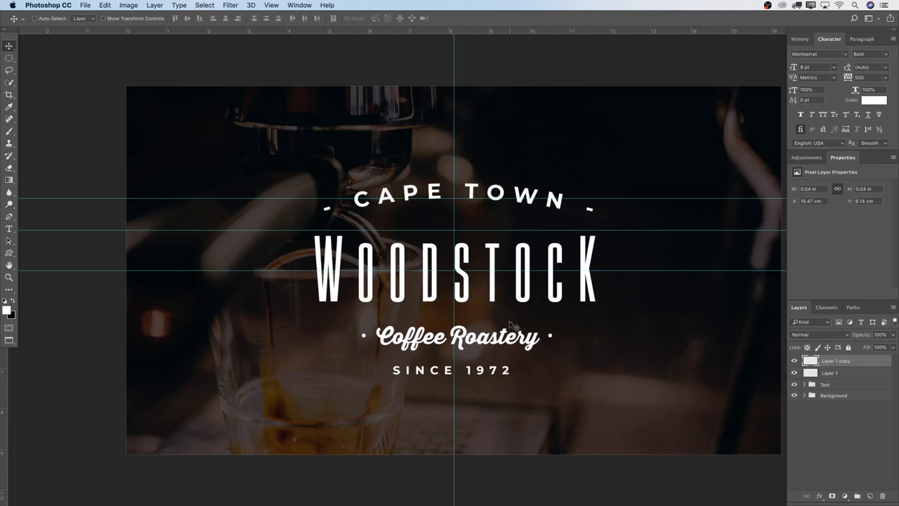
Step: Add an empty Layer 2 and nudge the CAPE TOWN text up slightly
left_click(868, 495)
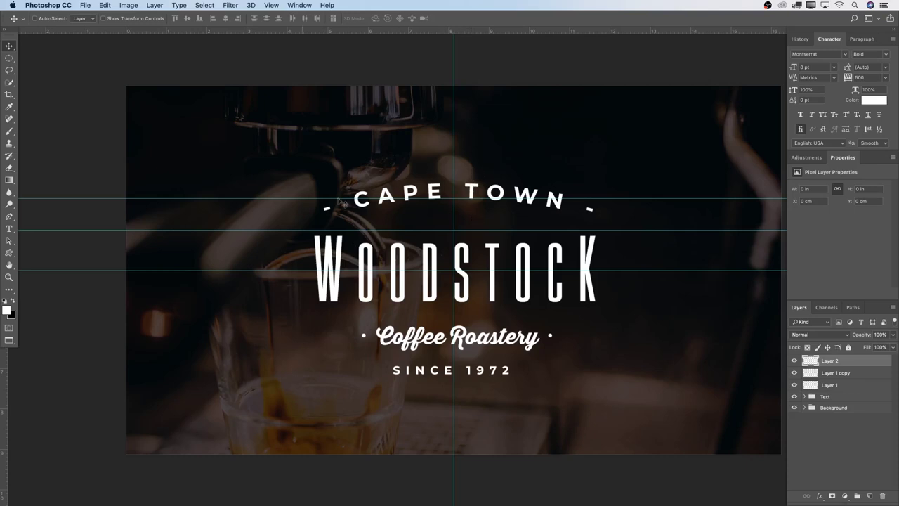
left_click(494, 200, "super")
key("Up")
key("Up")
key("Up")
key("Up")
key("Up")
key("Up")
key("Up")
key("Up")
key("Up")
key("Up")
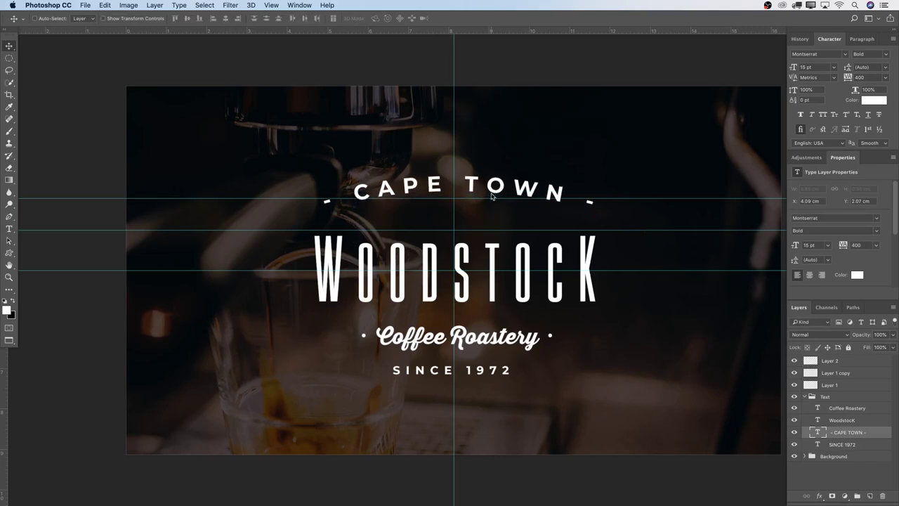
key("Down")
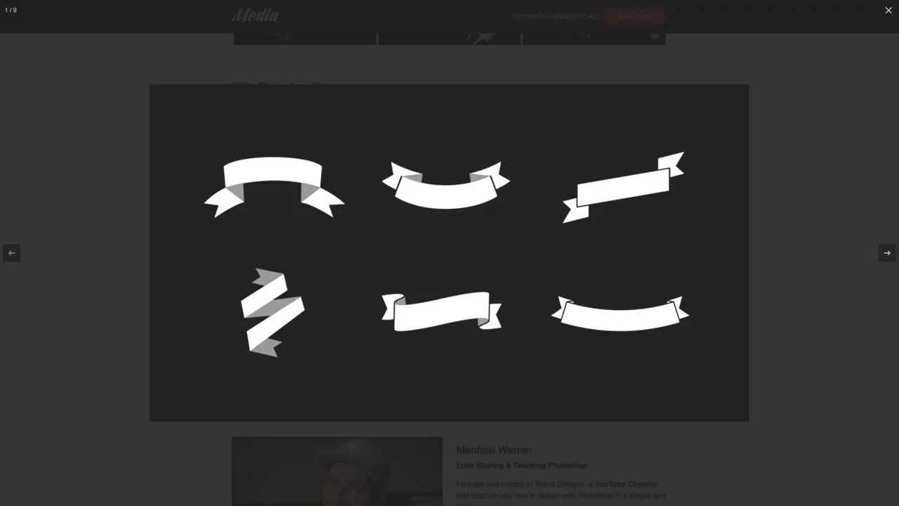
Step: Page through the shape pack previews from image 1/9 to 8/9, the star and octagon outlines
left_click(888, 254)
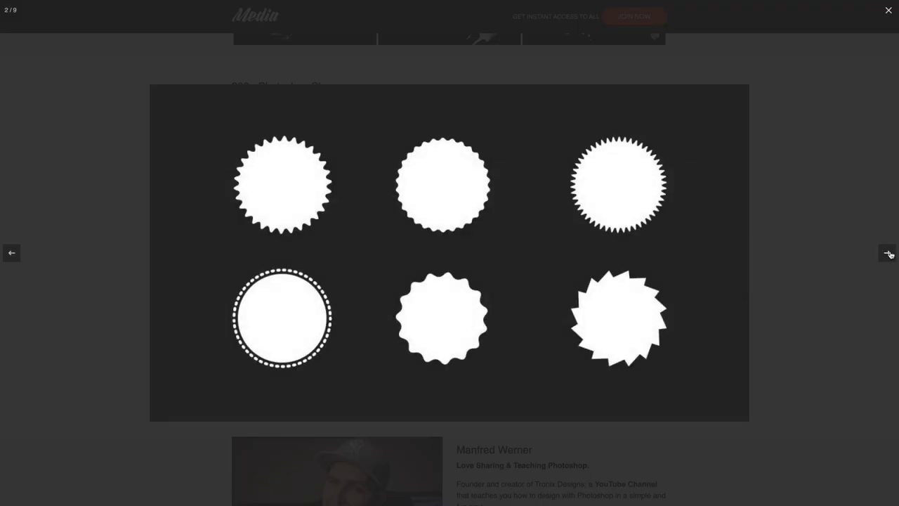
left_click(888, 253)
left_click(888, 254)
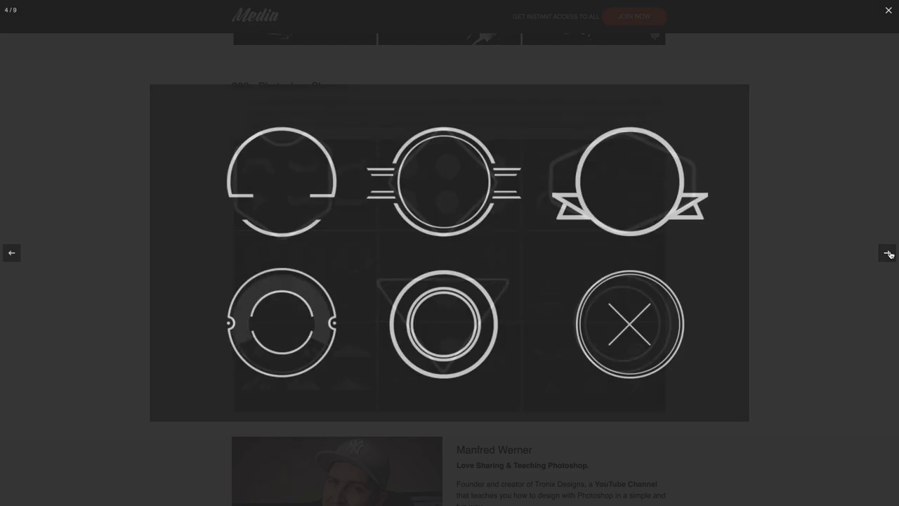
left_click(888, 254)
left_click(888, 259)
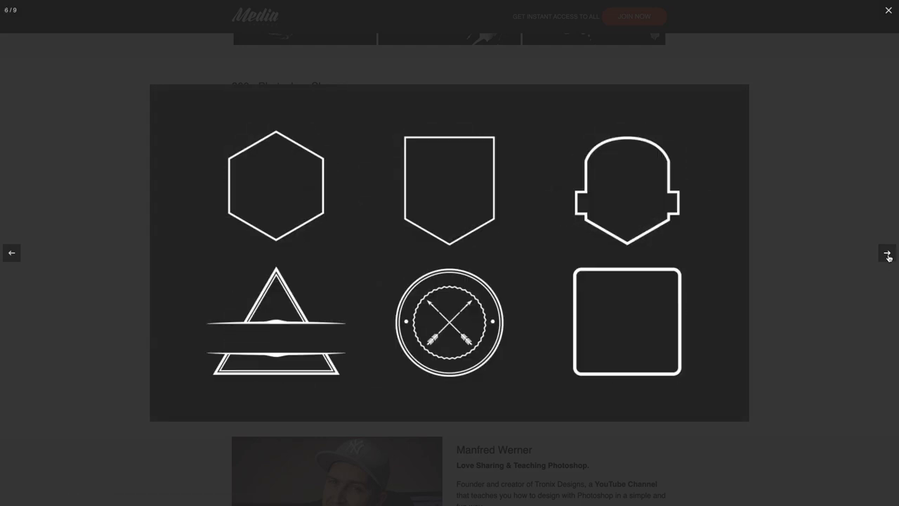
left_click(888, 254)
left_click(888, 254)
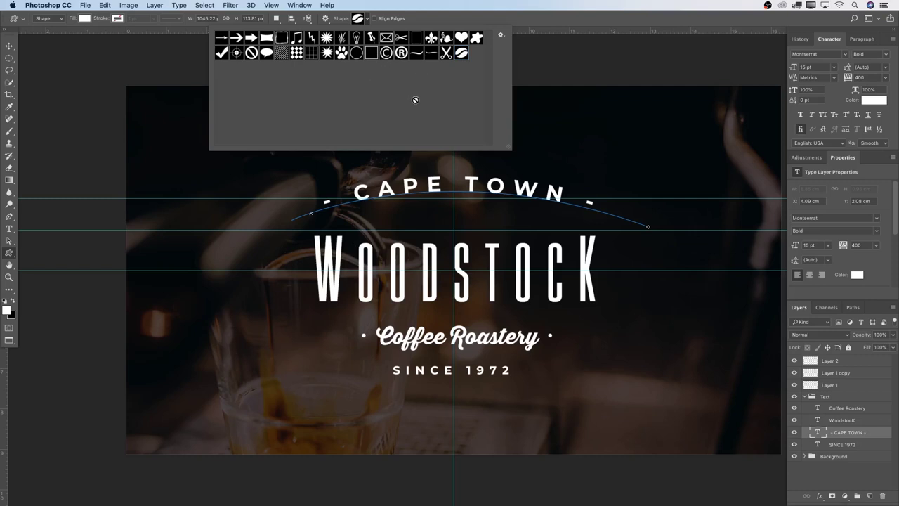
Step: Pick the coffee-bean custom shape, target Layer 2, and draw a small bean above CAPE TOWN
key("Escape")
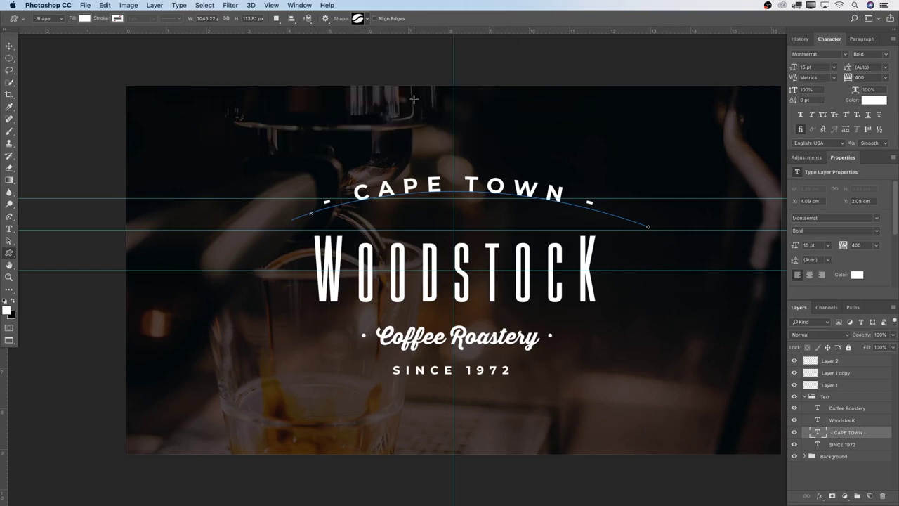
left_click(360, 19)
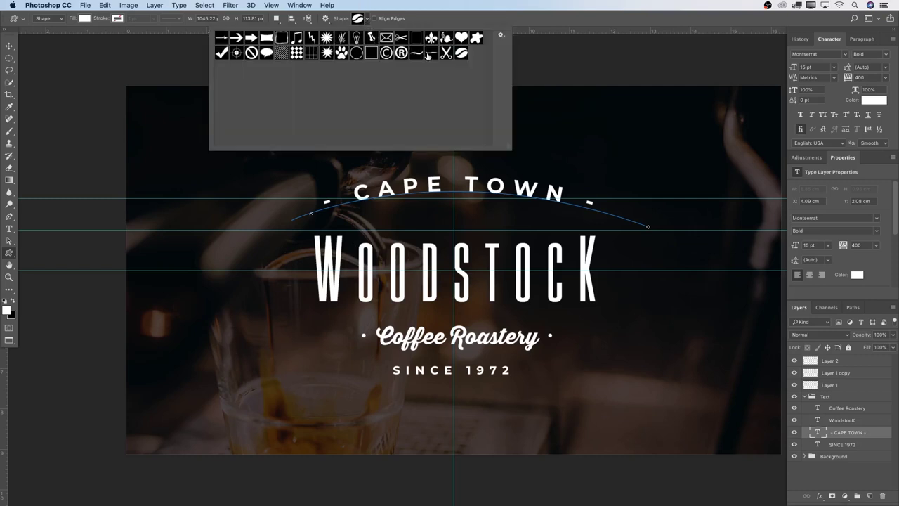
key("Escape")
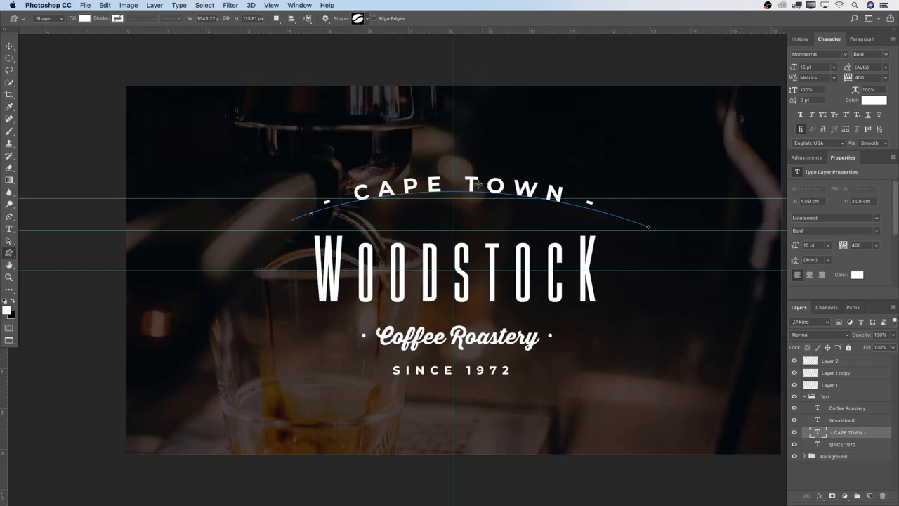
left_click(841, 362)
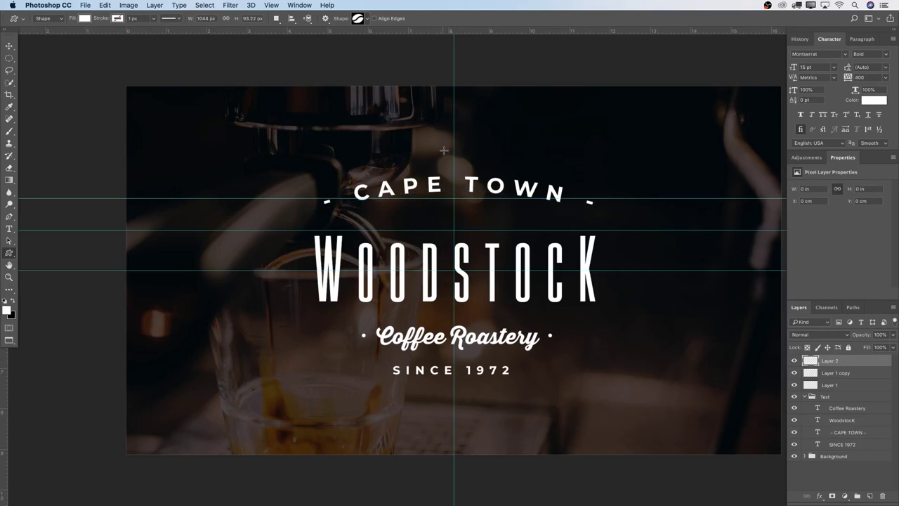
left_click_drag(464, 139, 483, 155)
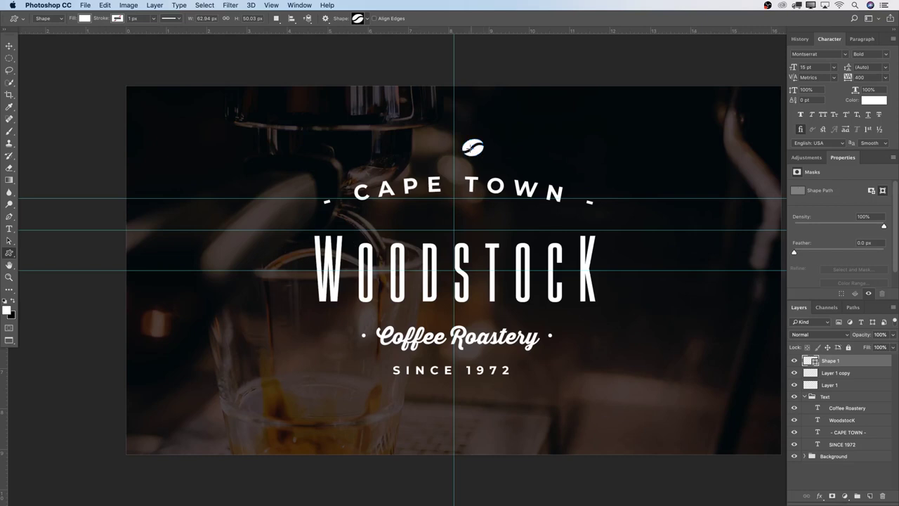
left_click(8, 47)
Step: Move the coffee bean down between CAPE TOWN and WOODSTOCK and nudge it into place
left_click_drag(481, 155, 457, 219)
key("Left")
key("Left")
key("Left")
key("Left")
key("Left")
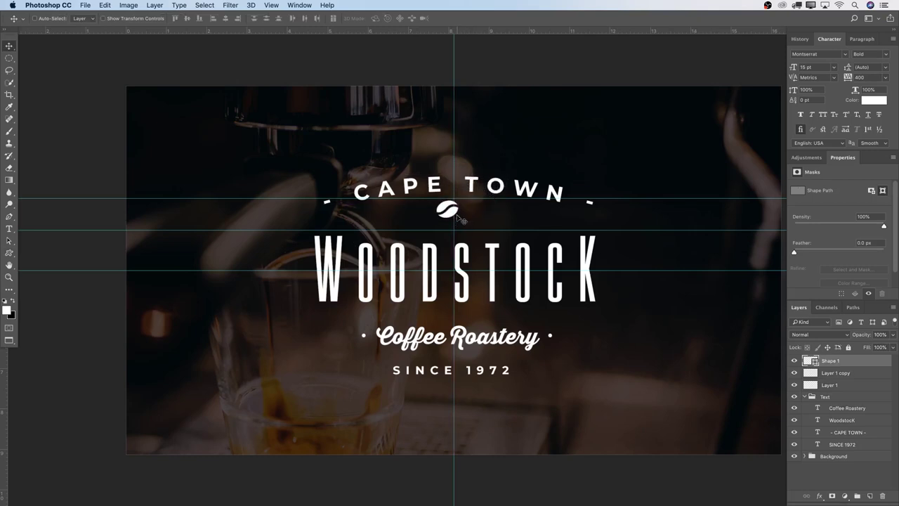
key("Down")
key("Down")
key("Down")
key("Down")
key("Down")
key("Down")
Step: Alt-drag a copy of the bean beside the original and transform it smaller and tilted
left_click_drag(460, 220, 467, 223)
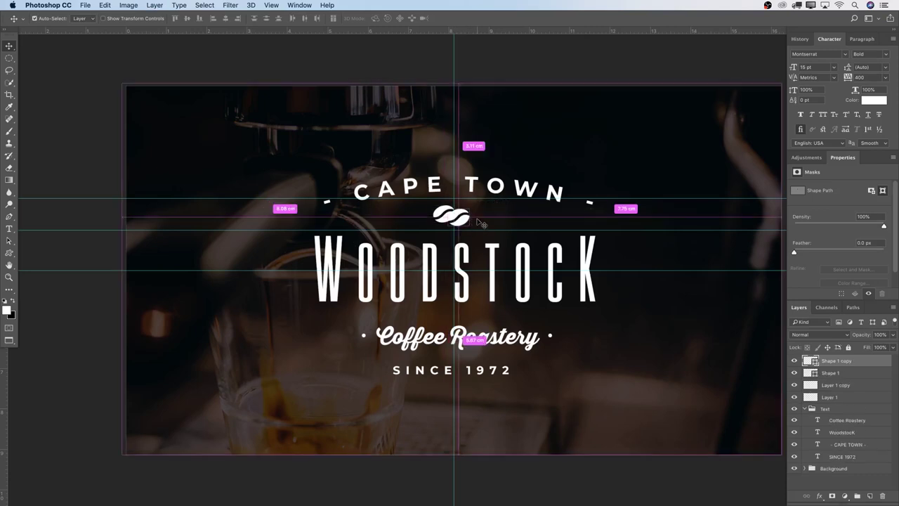
key("super+t")
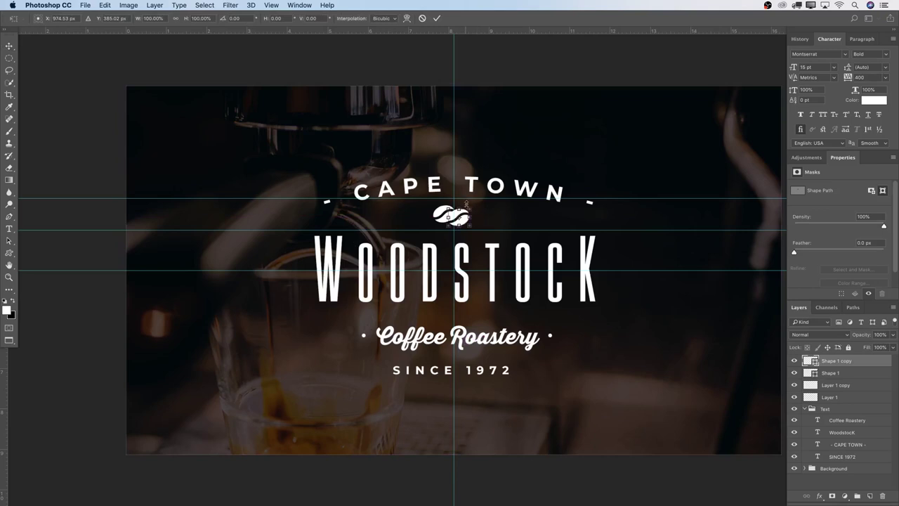
left_click_drag(470, 208, 467, 225)
key("Return")
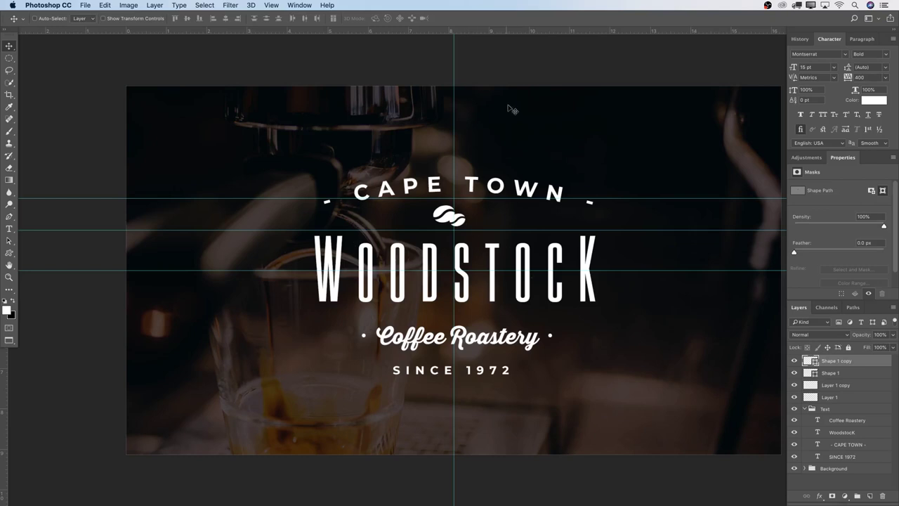
left_click(304, 5)
Step: Clear all guides with View > Clear Guides and zoom out to see the whole image
mouse_move(269, 5)
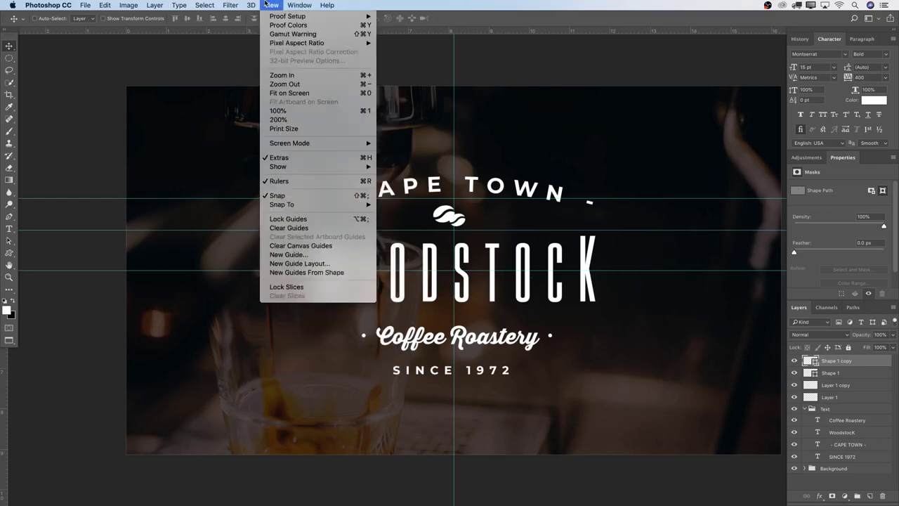
left_click(297, 228)
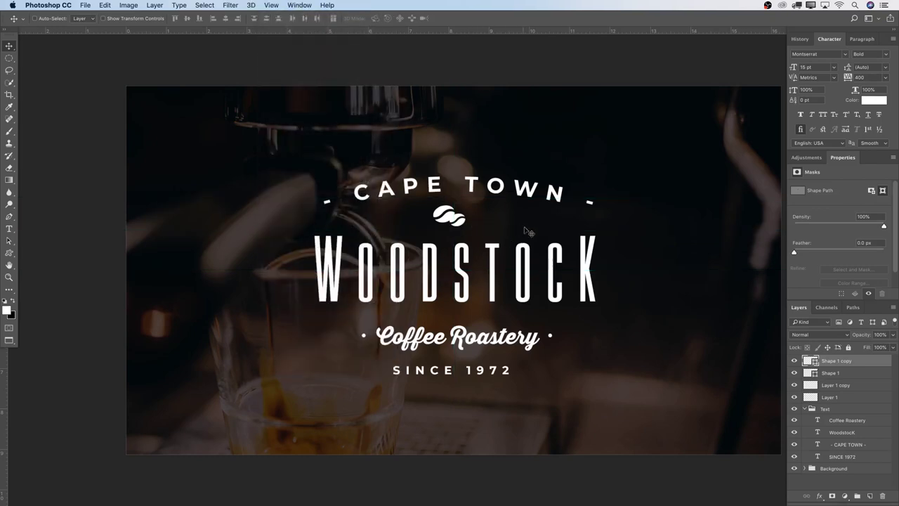
key("z")
left_click_drag(530, 244, 511, 243)
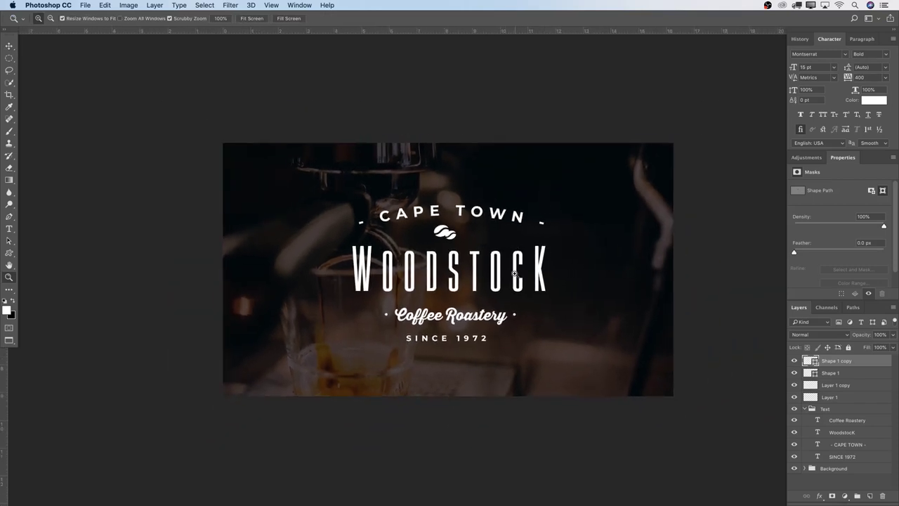
Step: Select Layer 1 copy, Layer 1, SINCE 1972 and Coffee Roastery and nudge them slightly upward
left_click(839, 385)
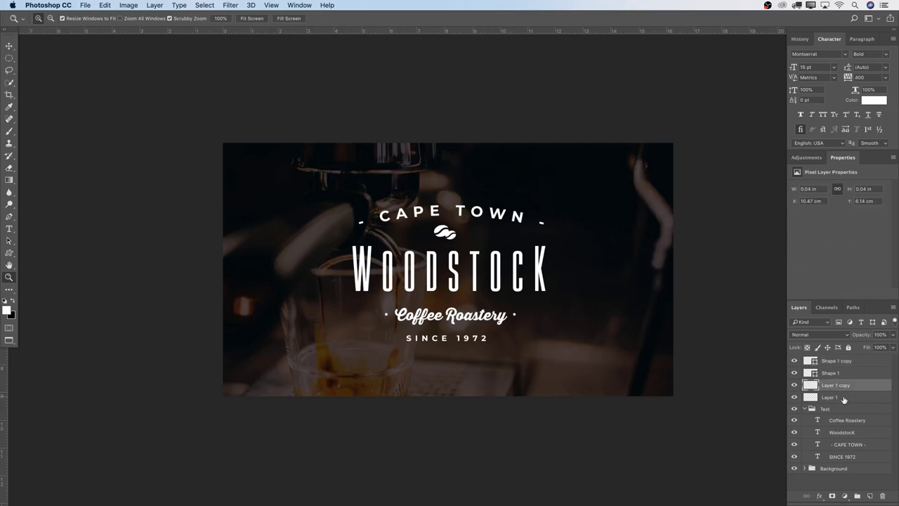
left_click(842, 398, "shift")
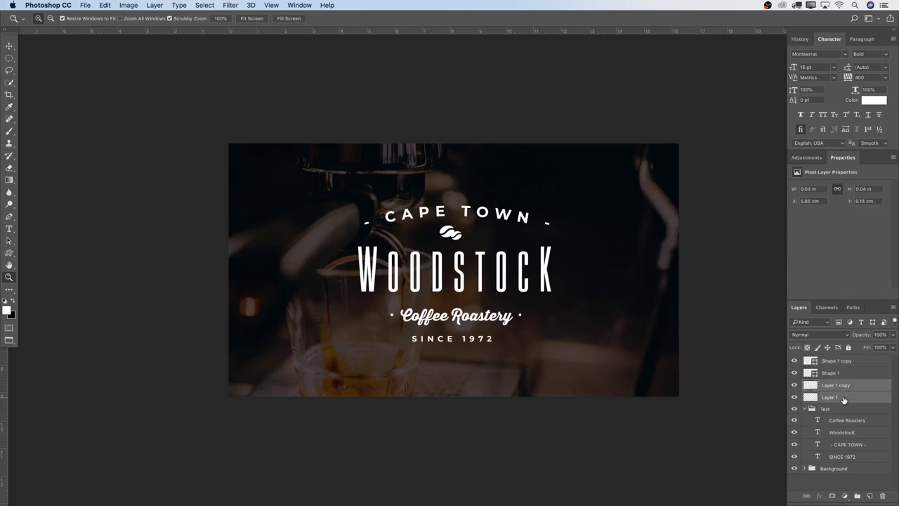
left_click(846, 457, "super")
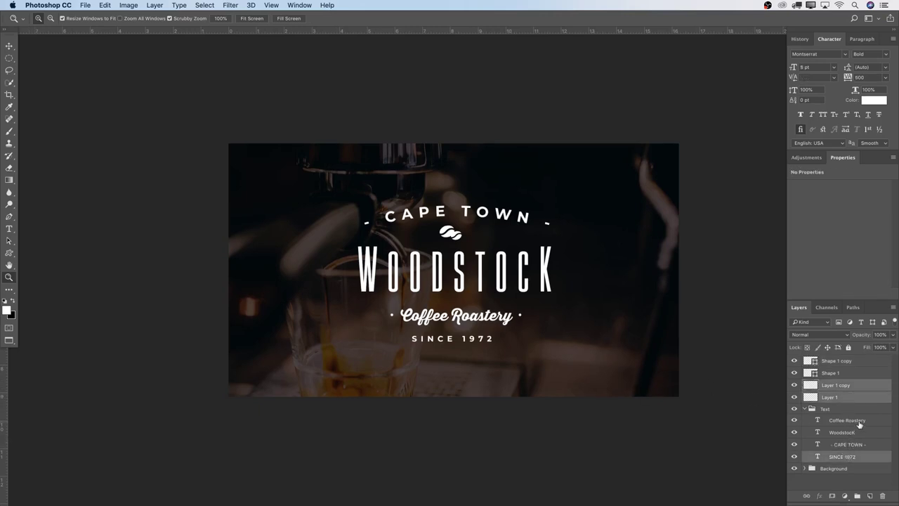
left_click(858, 422, "super")
key("v")
key("Up")
key("Up")
key("Up")
key("Up")
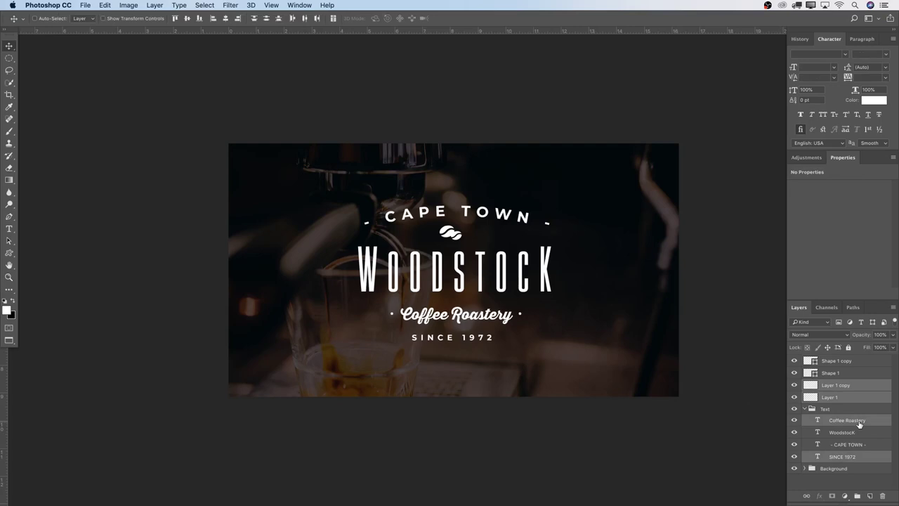
key("Left")
key("Left")
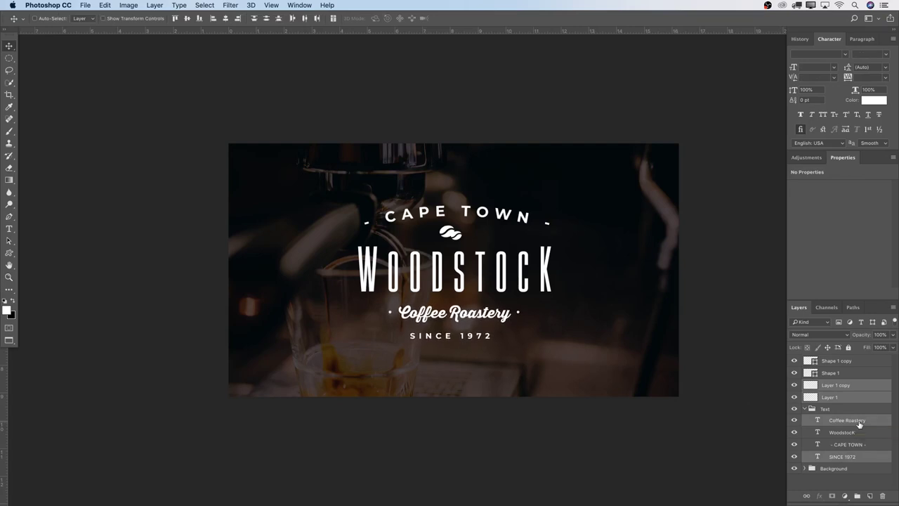
key("Down")
Step: Group Shape 1 copy, Shape 1, Layer 1 copy and Layer 1 as 'Shape', then collapse Text
left_click(838, 385)
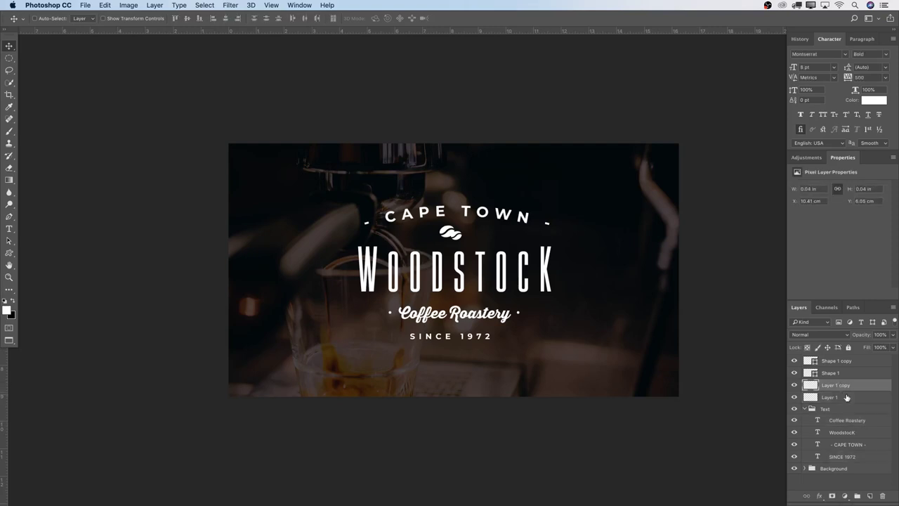
left_click(844, 395, "shift")
left_click(846, 362)
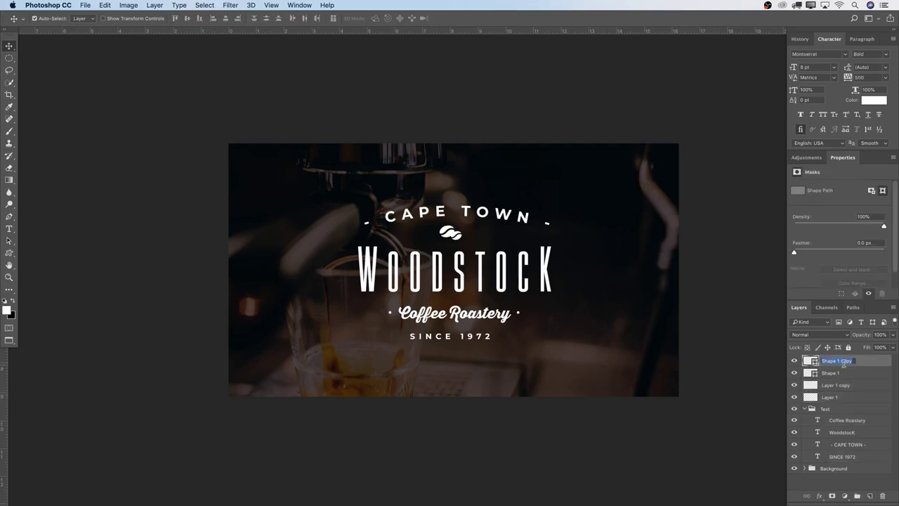
left_click(846, 373, "shift")
left_click(854, 385, "shift")
left_click(853, 397, "shift")
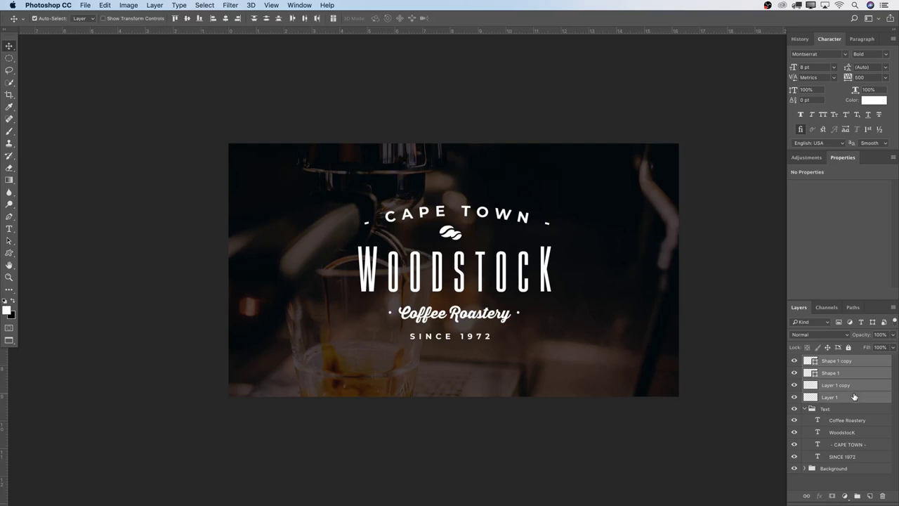
key("ctrl+g")
double_click(829, 360)
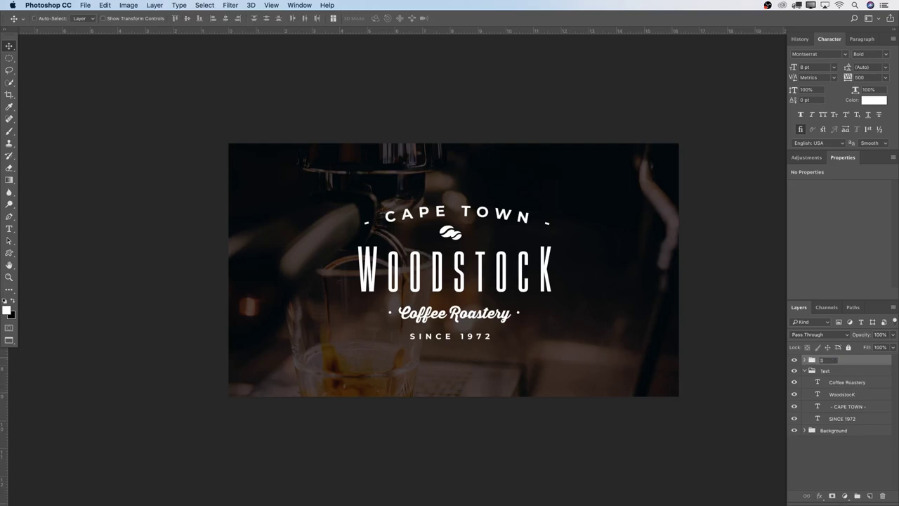
key("Return")
left_click(804, 371)
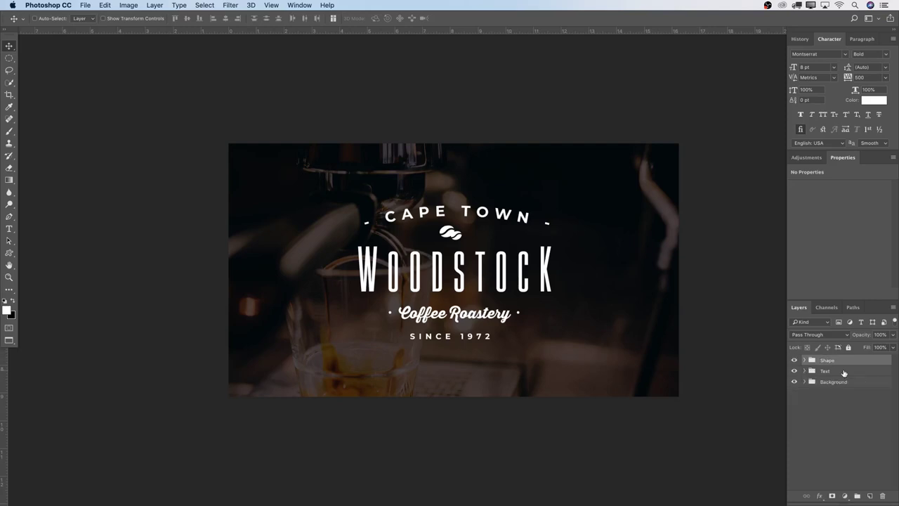
key("z")
left_click_drag(632, 361, 616, 309)
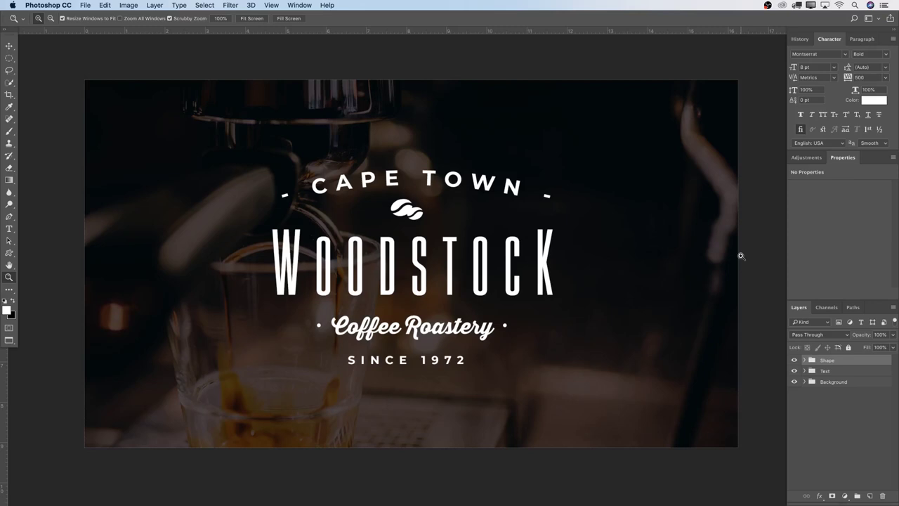